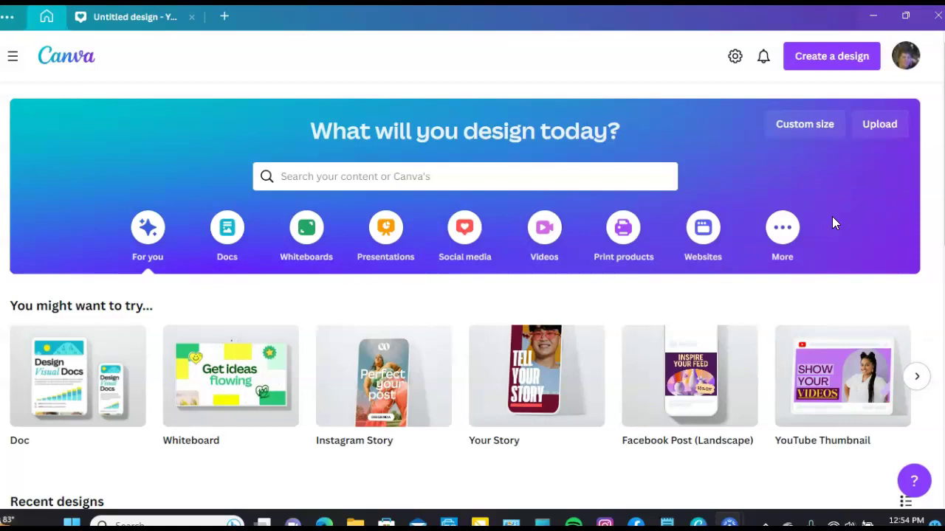
Look through the recent designs on the home page
scroll(831, 215, down, 2)
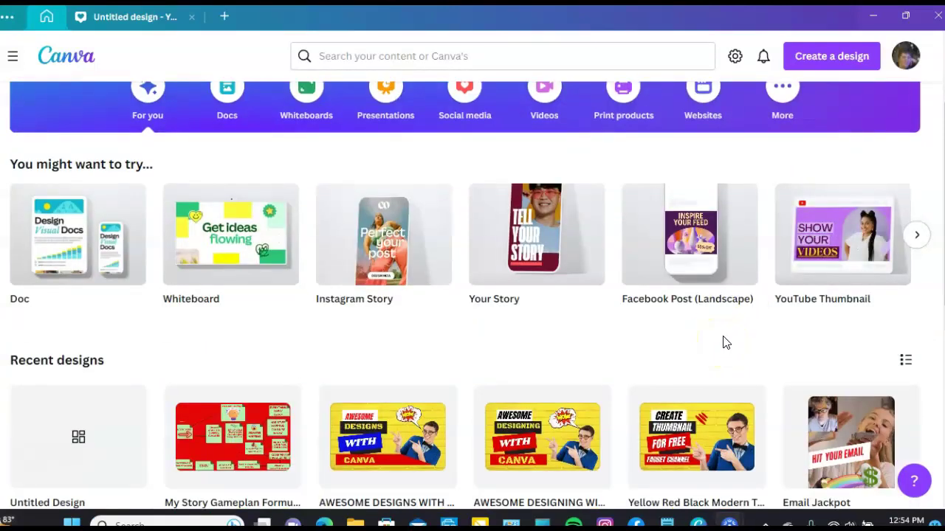
scroll(720, 354, down, 6)
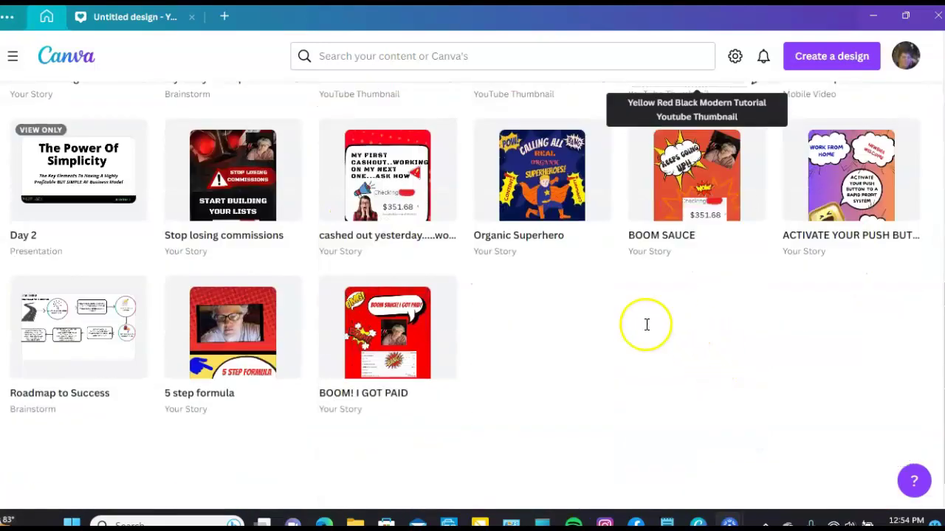
scroll(602, 367, up, 2)
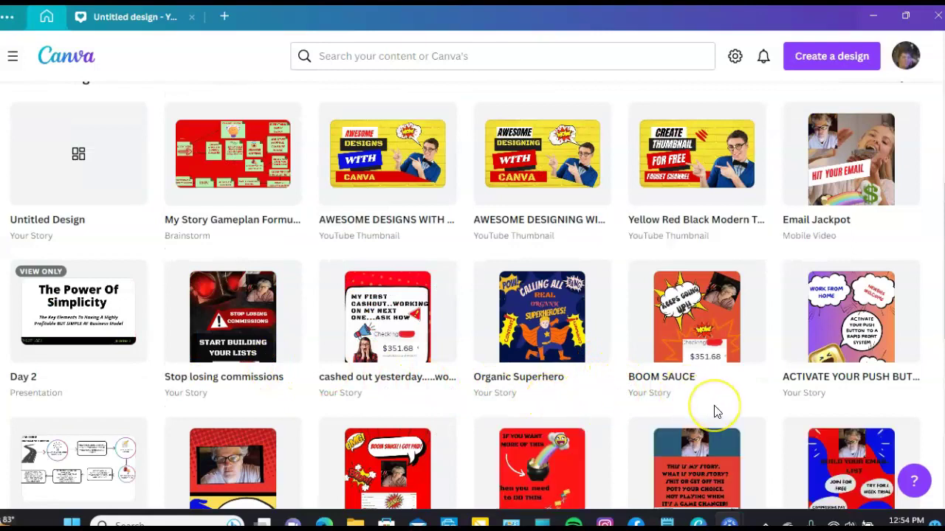
scroll(713, 413, down, 2)
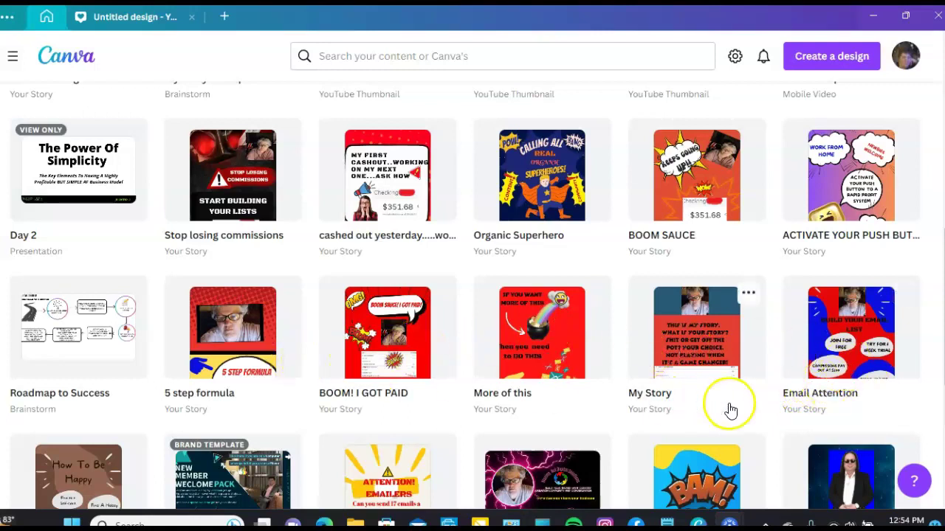
scroll(812, 399, down, 2)
scroll(816, 378, up, 2)
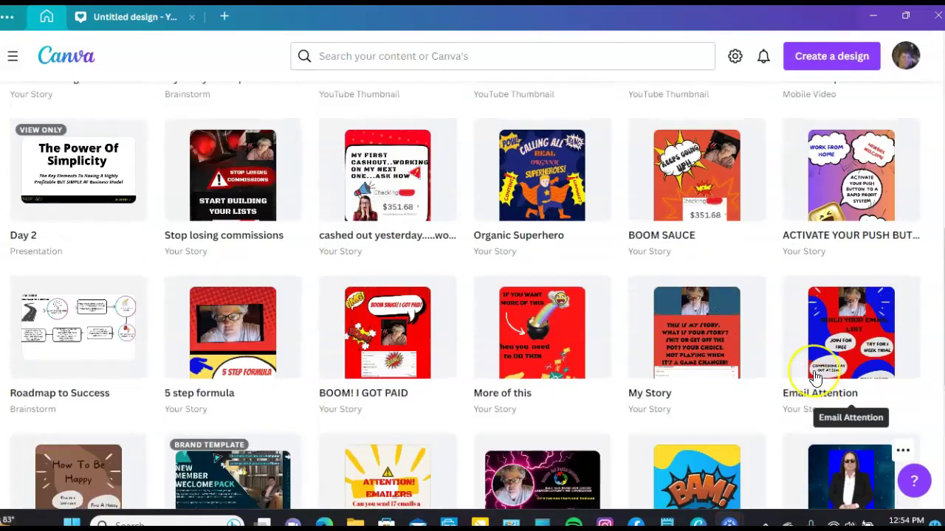
scroll(816, 378, up, 4)
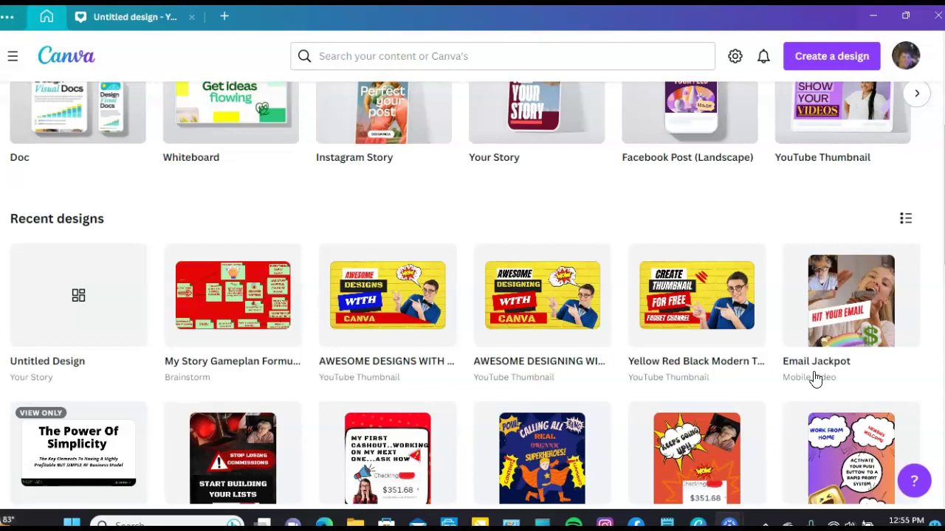
scroll(811, 383, down, 2)
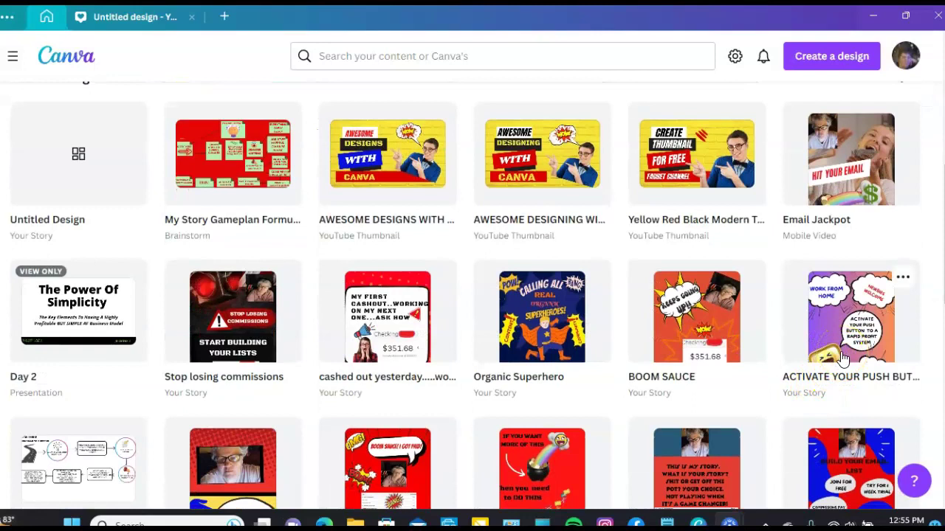
scroll(843, 358, up, 2)
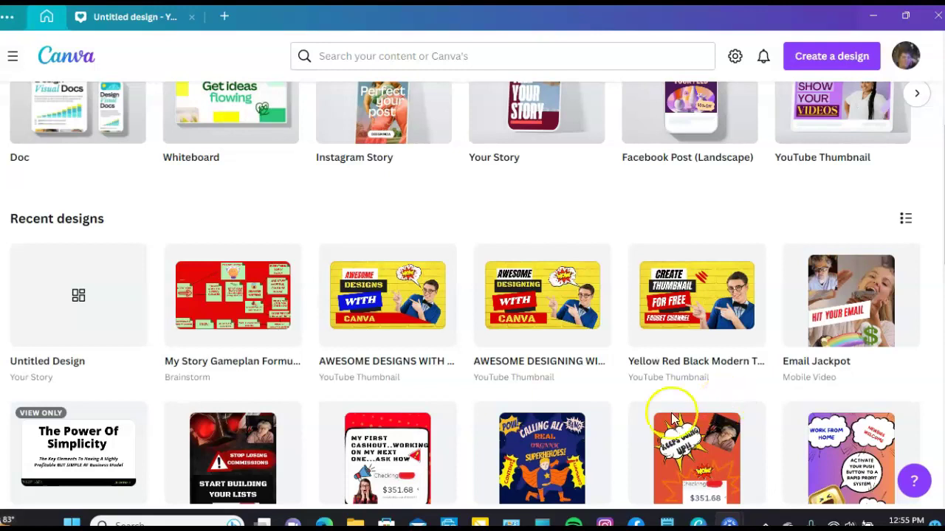
Open the AWESOME DESIGNS WITH CANVA thumbnail from the recent designs and close the untitled design
click(392, 319)
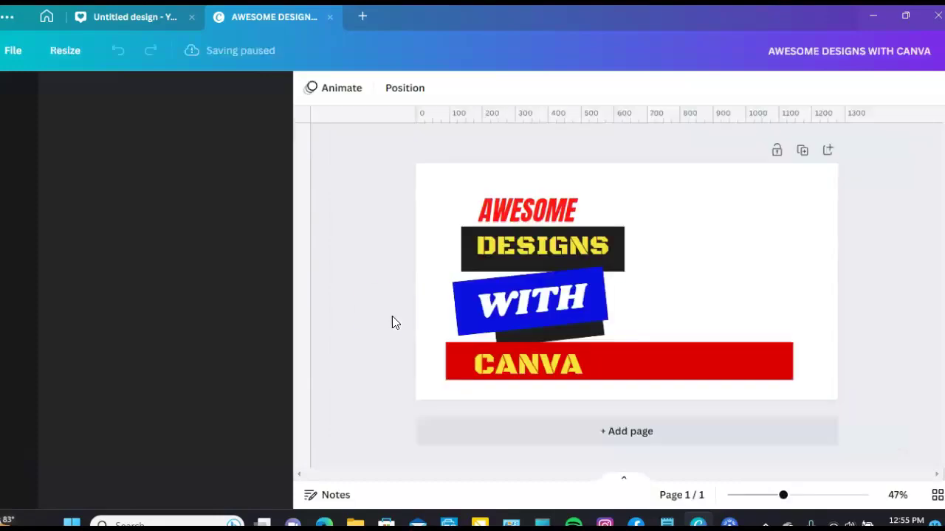
click(191, 17)
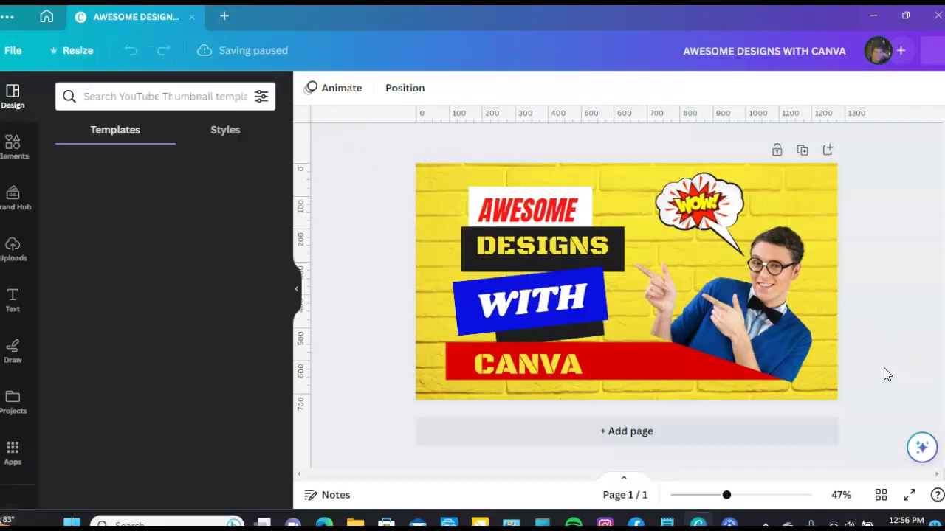
click(867, 369)
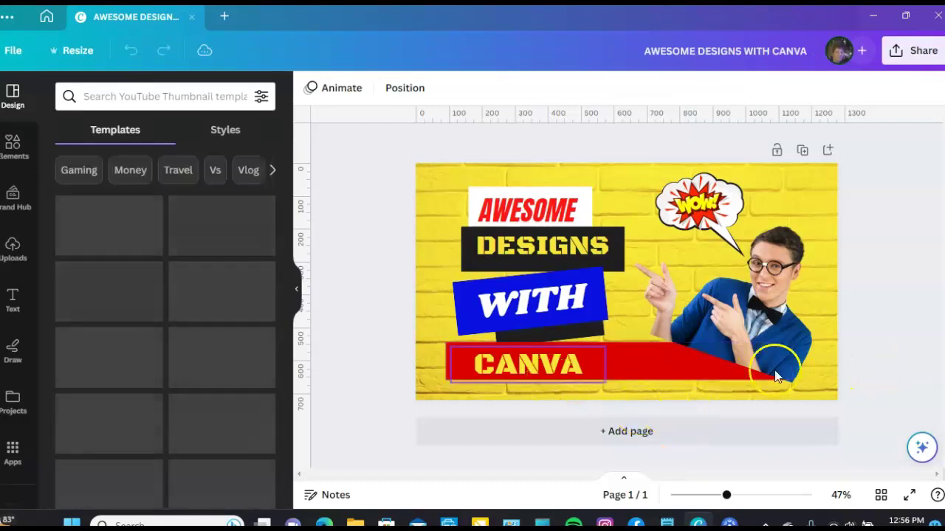
click(641, 299)
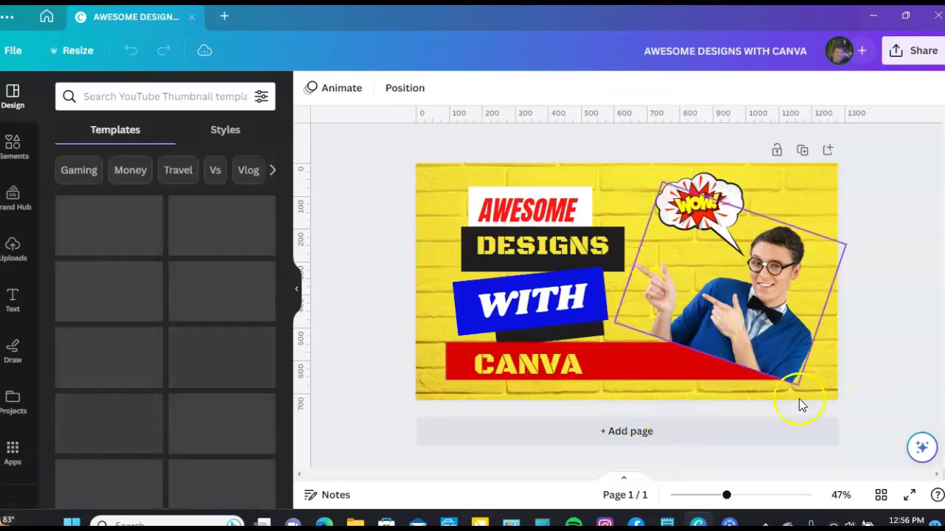
click(878, 320)
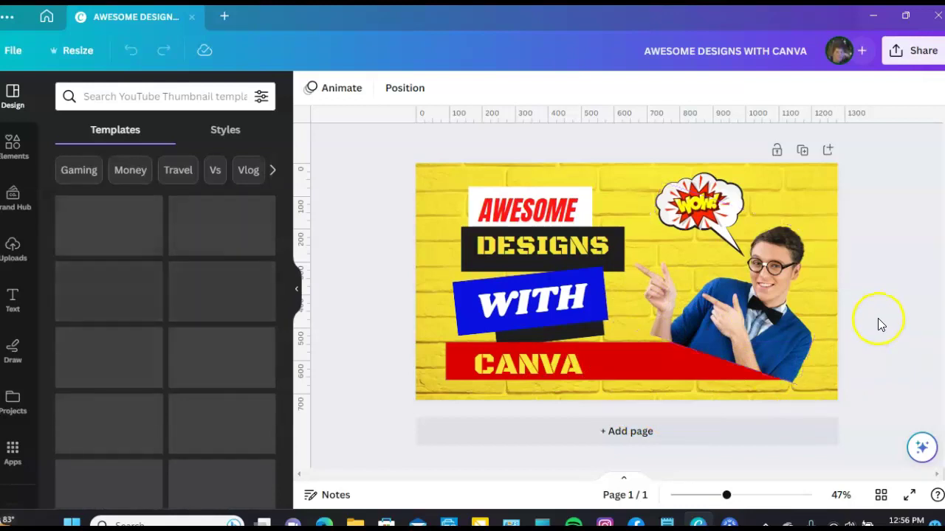
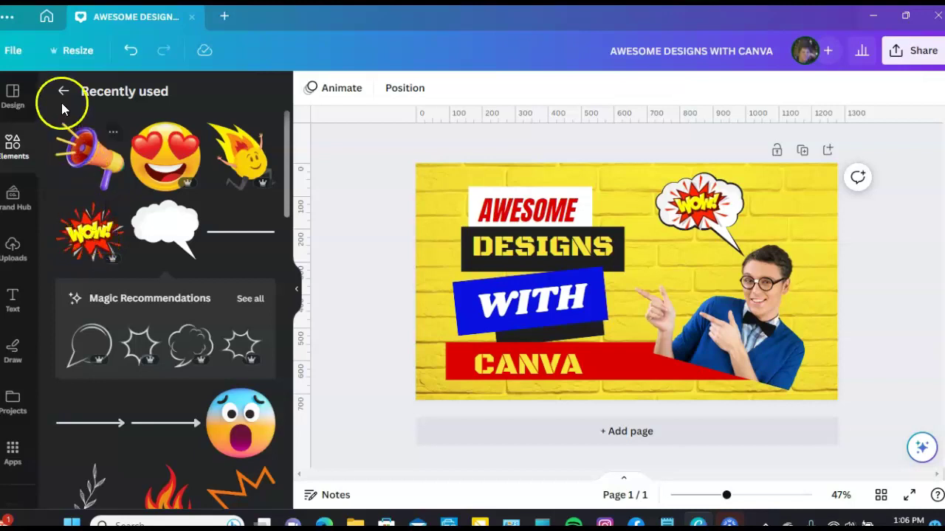
Browse the Graphics elements, covering the magic recommendations, featured, gradient and sticker groups
click(63, 93)
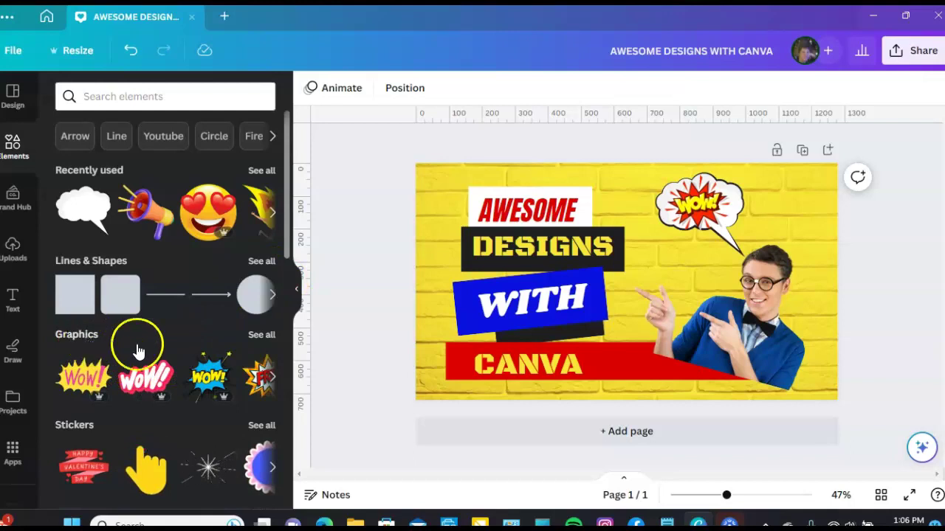
click(271, 339)
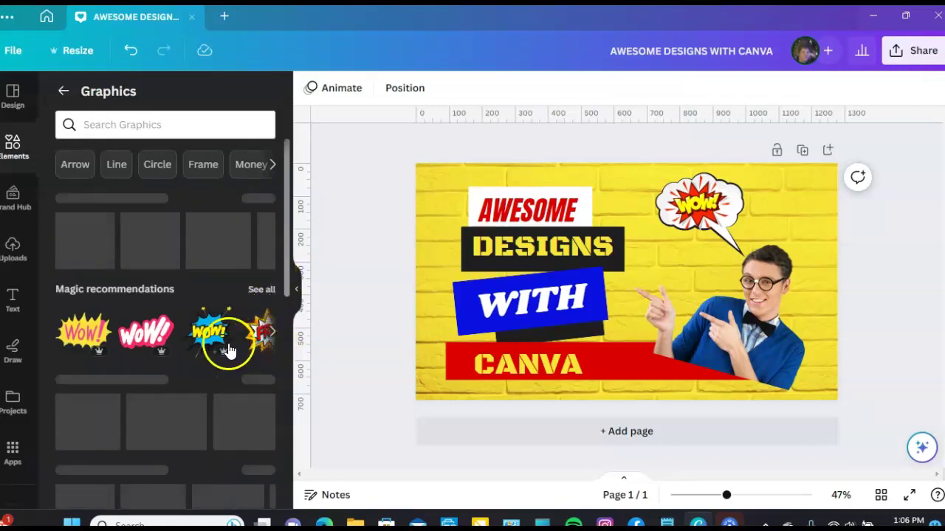
click(268, 337)
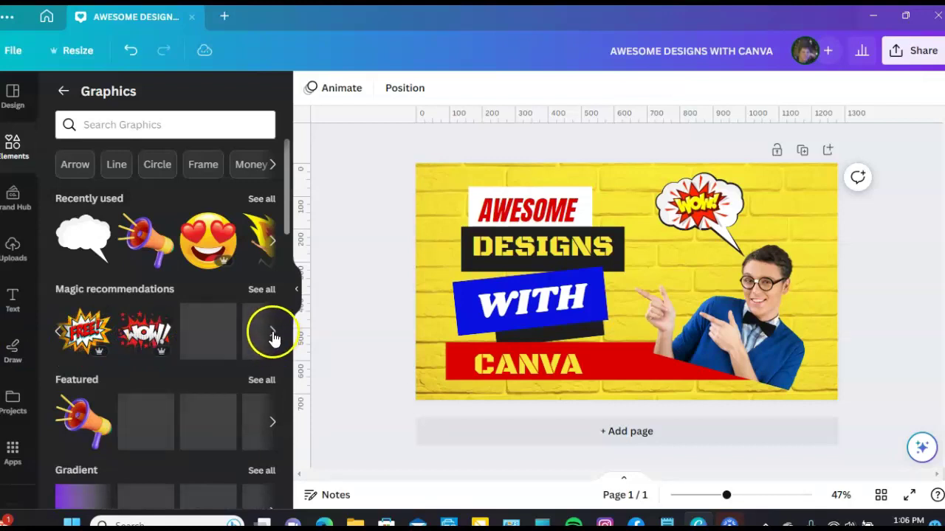
scroll(225, 391, down, 4)
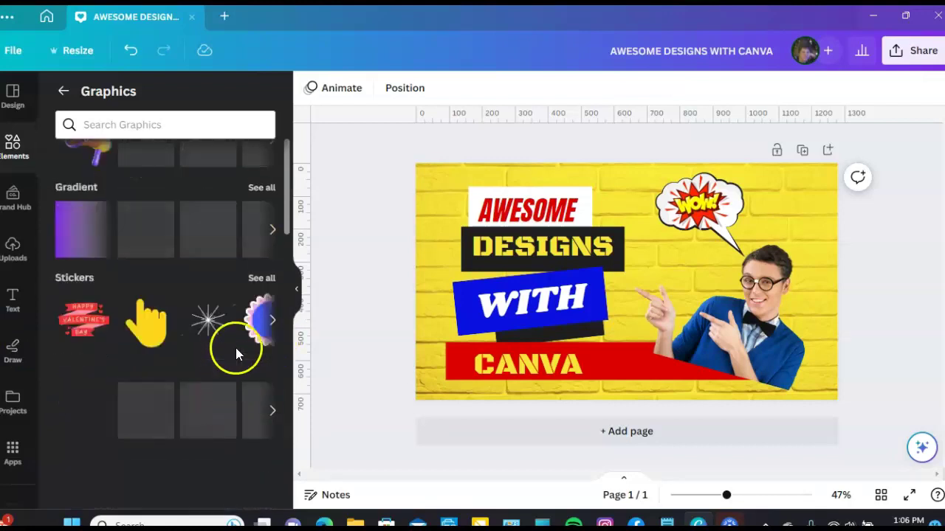
scroll(235, 341, up, 4)
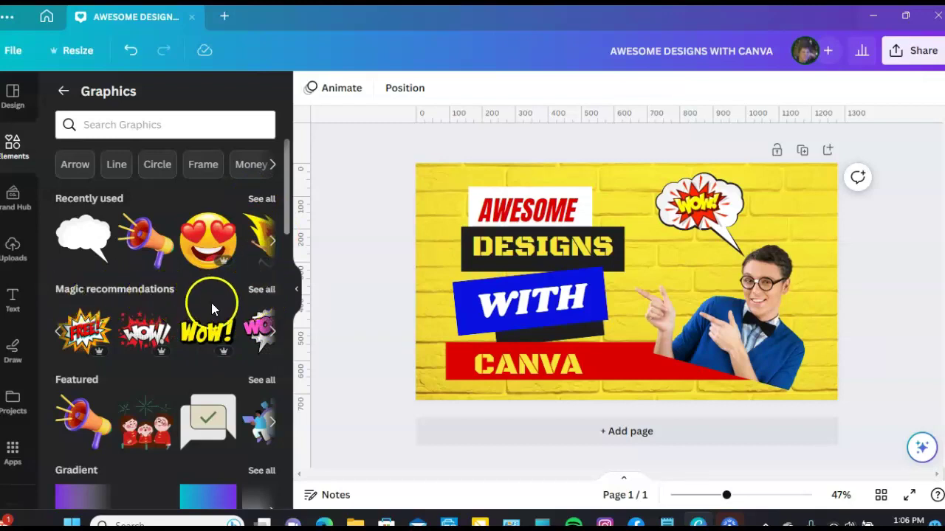
click(268, 295)
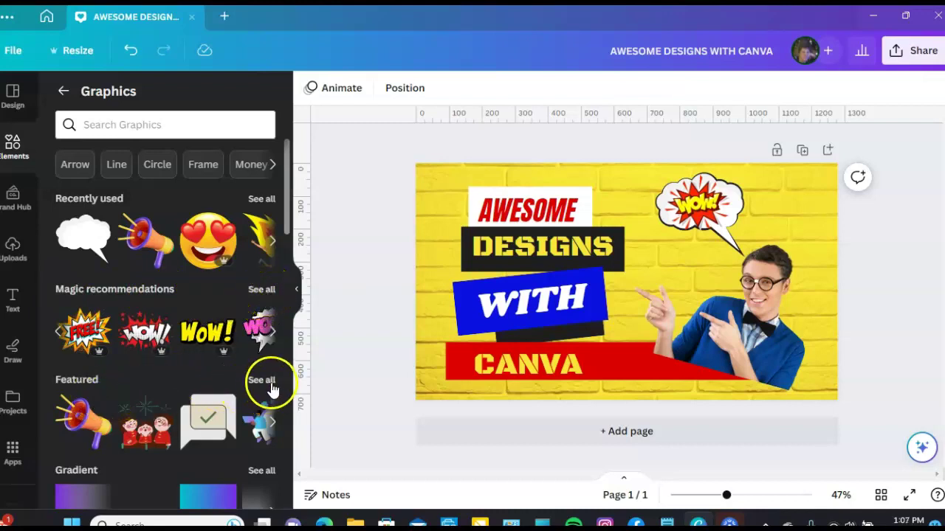
scroll(270, 390, down, 2)
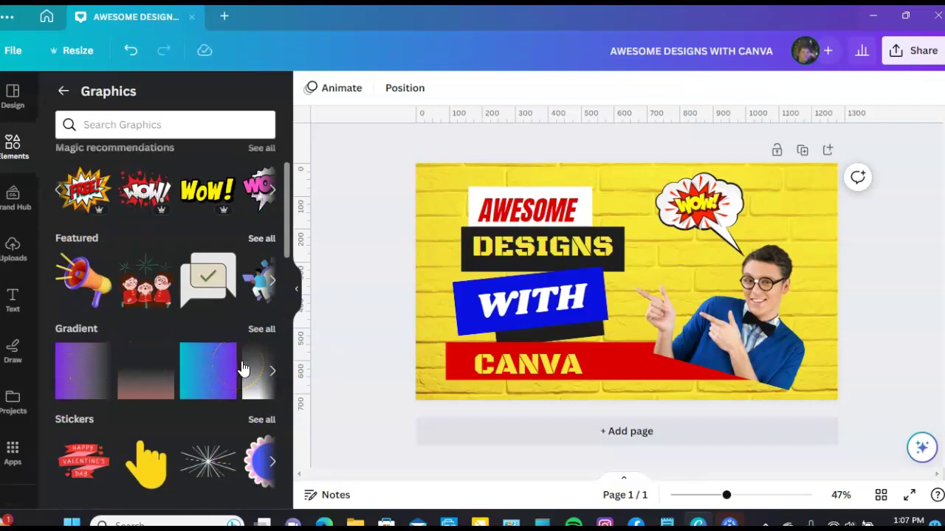
click(703, 233)
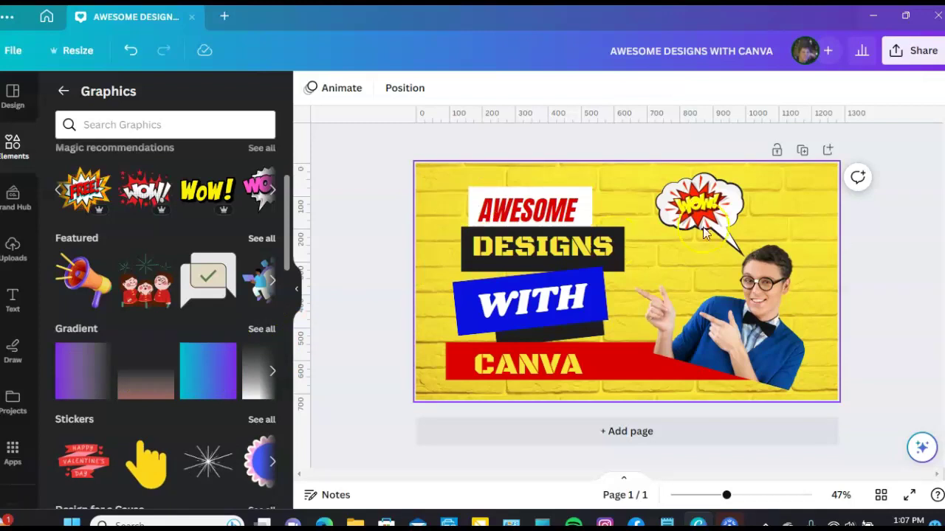
click(244, 381)
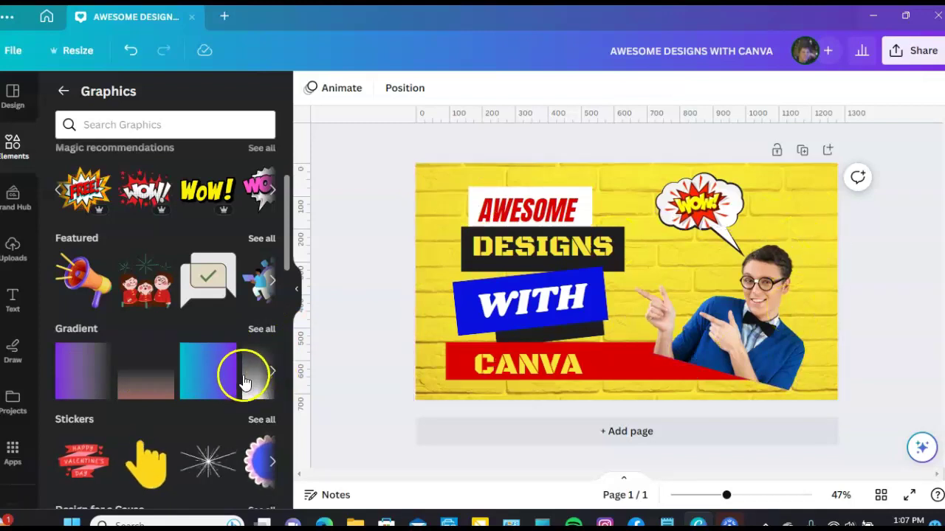
Try out the teal-to-purple gradient graphic on the thumbnail and delete it from the page
click(429, 173)
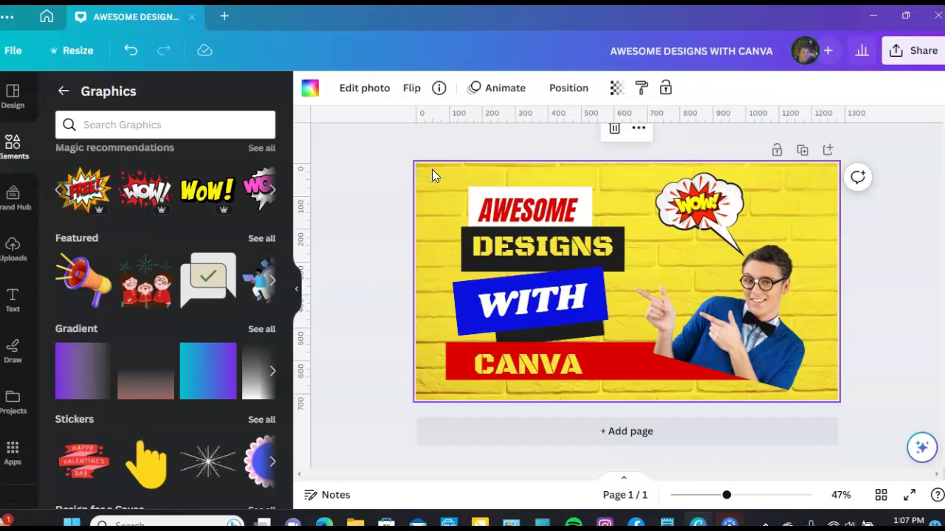
click(210, 369)
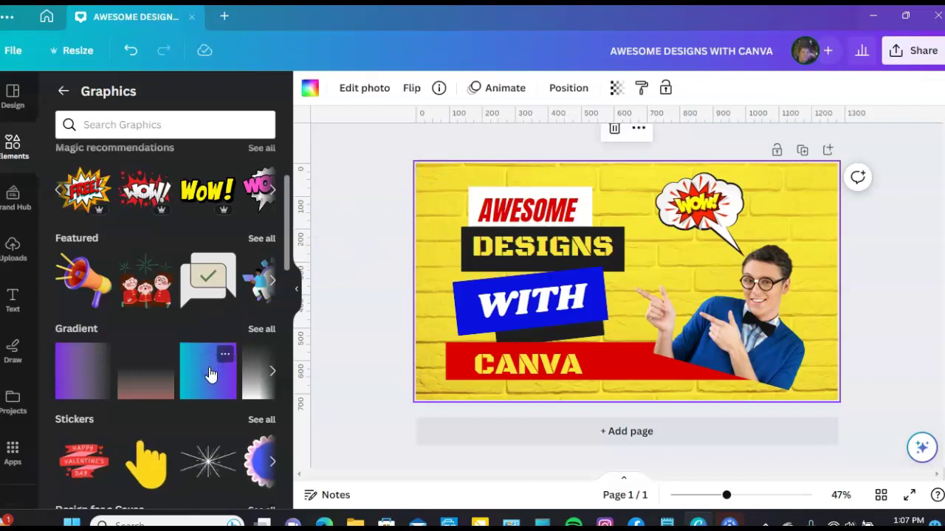
click(211, 374)
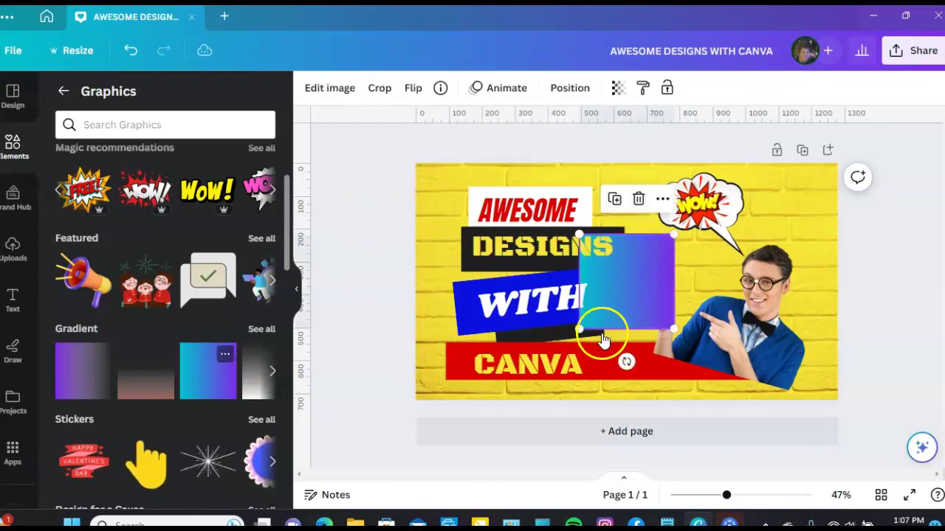
click(662, 297)
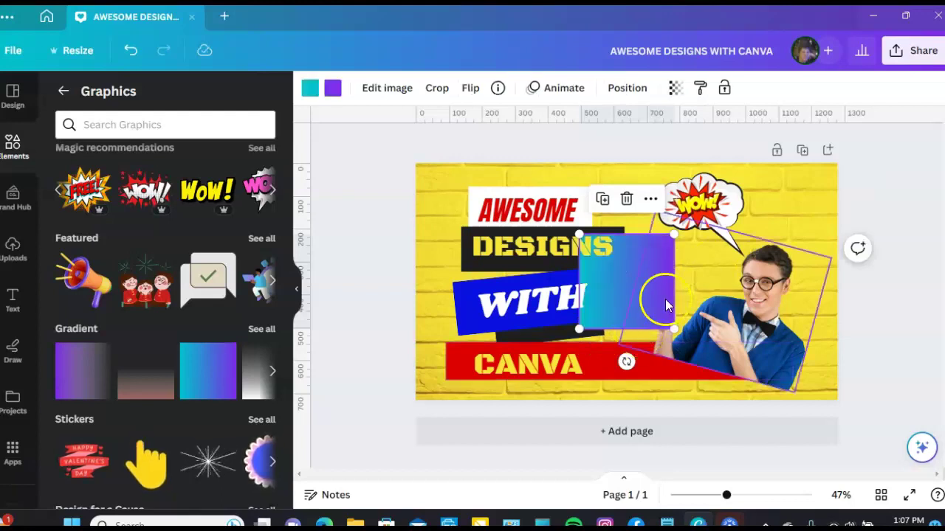
click(625, 200)
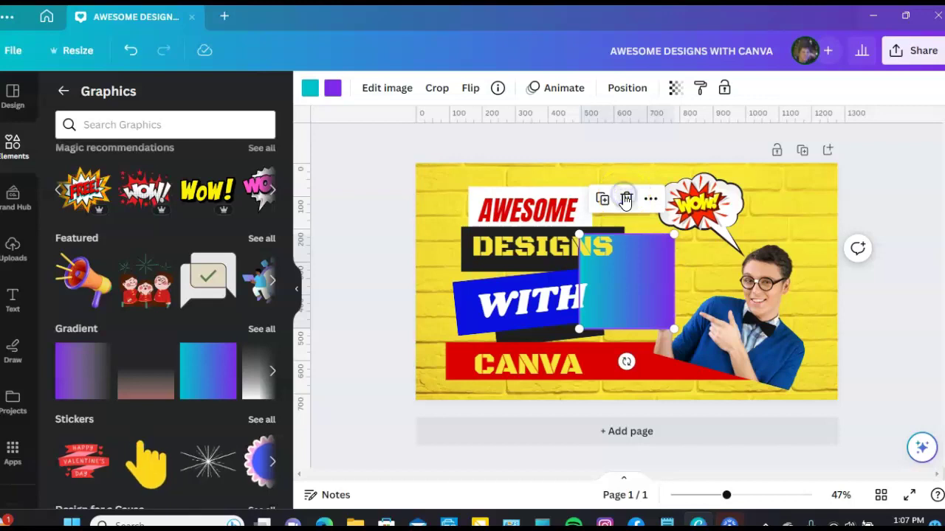
click(625, 200)
Look over the remaining graphics groups and the recently used ones, and return to the home page
click(310, 379)
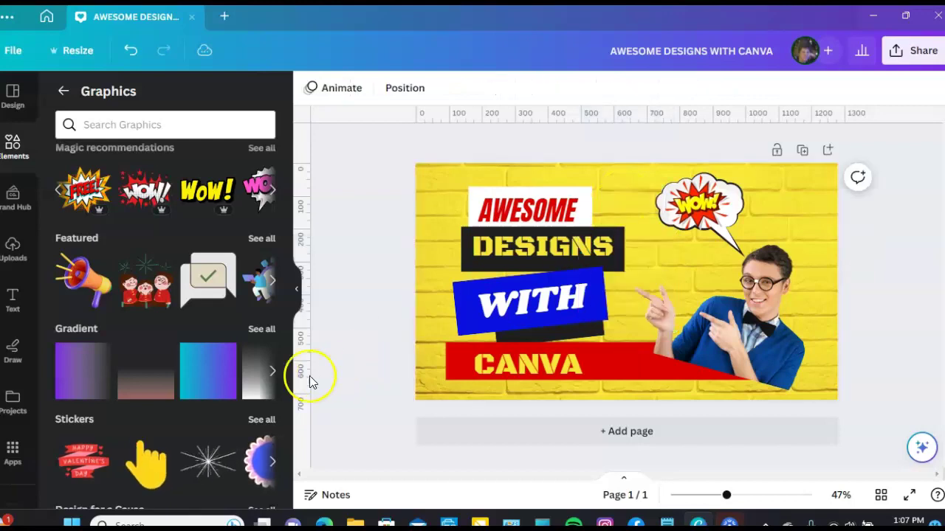
scroll(179, 398, down, 5)
scroll(189, 384, up, 4)
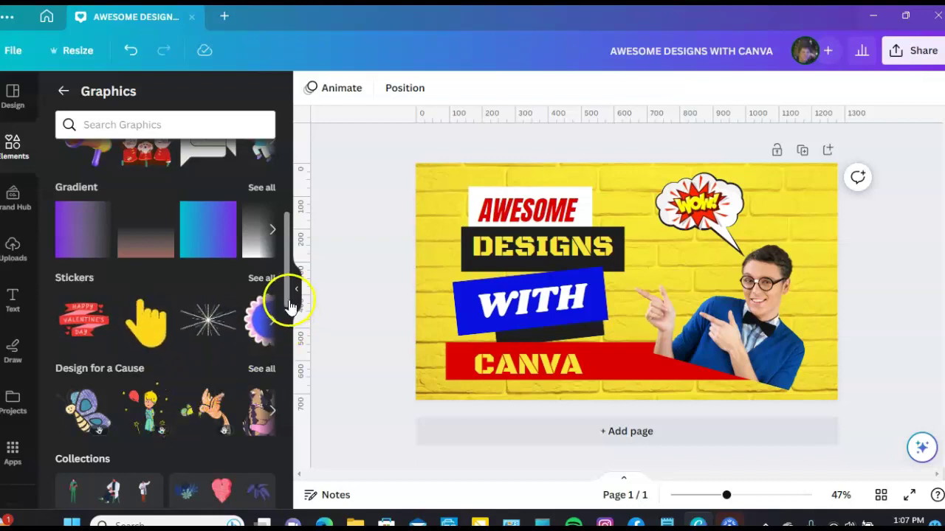
scroll(242, 324, up, 2)
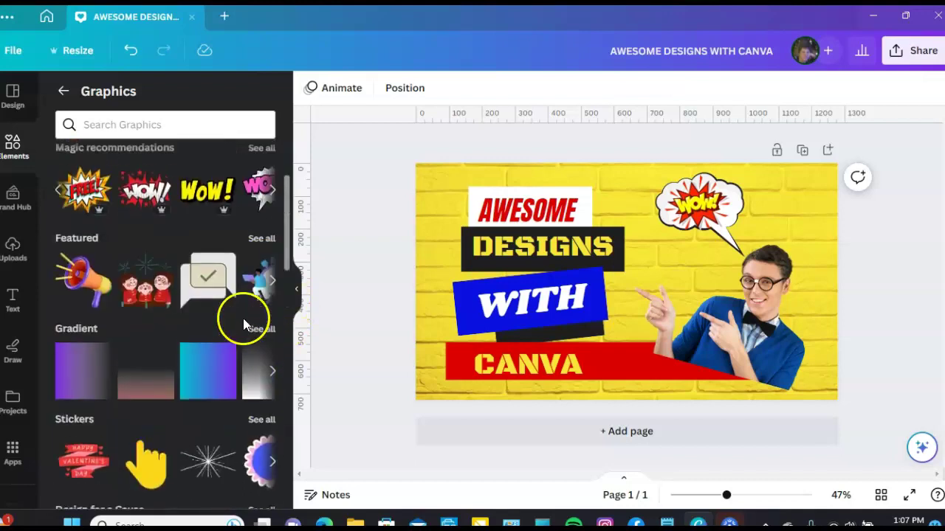
scroll(238, 332, up, 4)
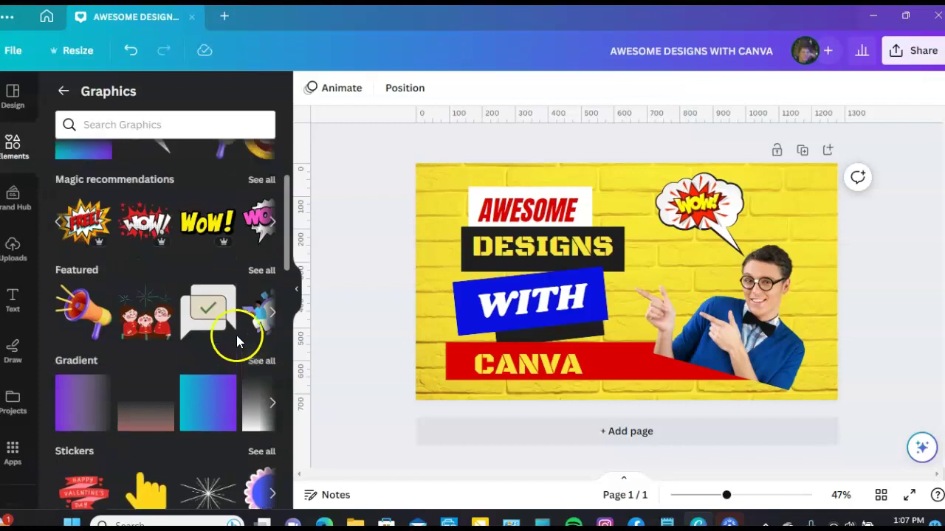
mouse_move(223, 344)
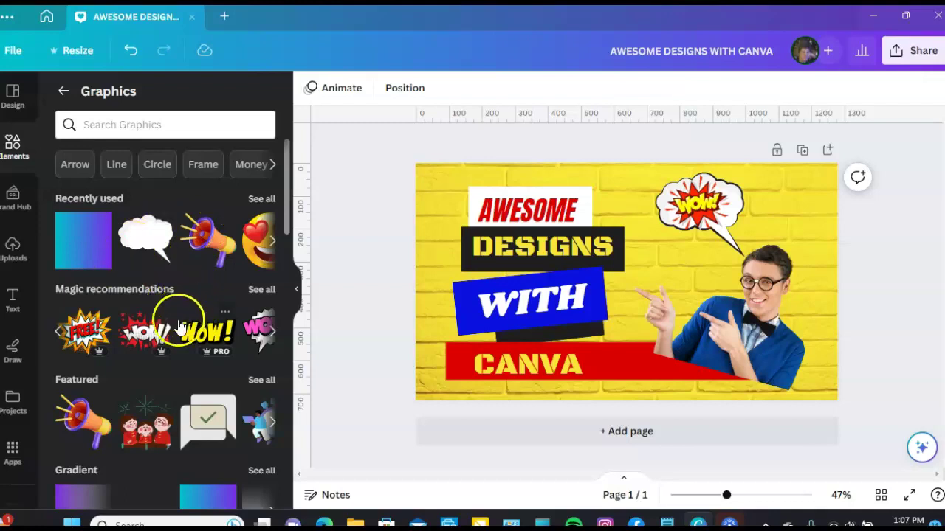
mouse_move(96, 233)
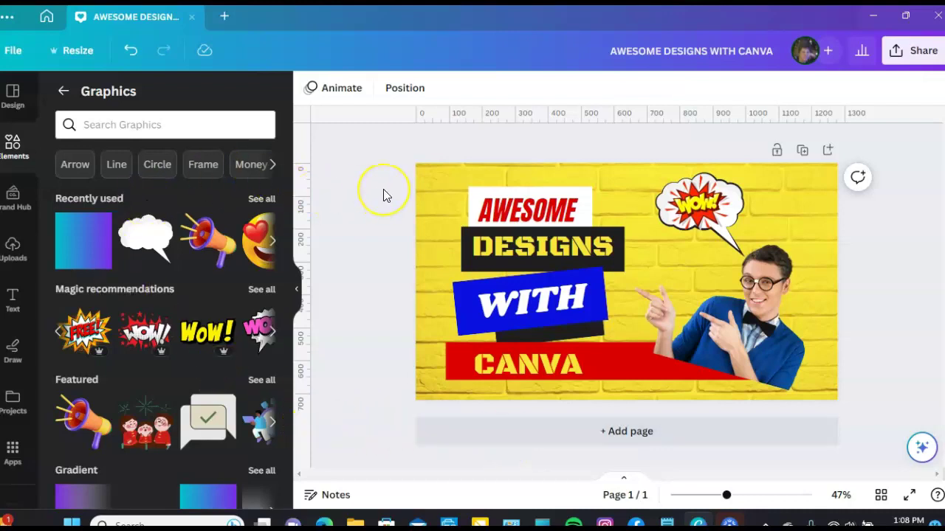
click(46, 16)
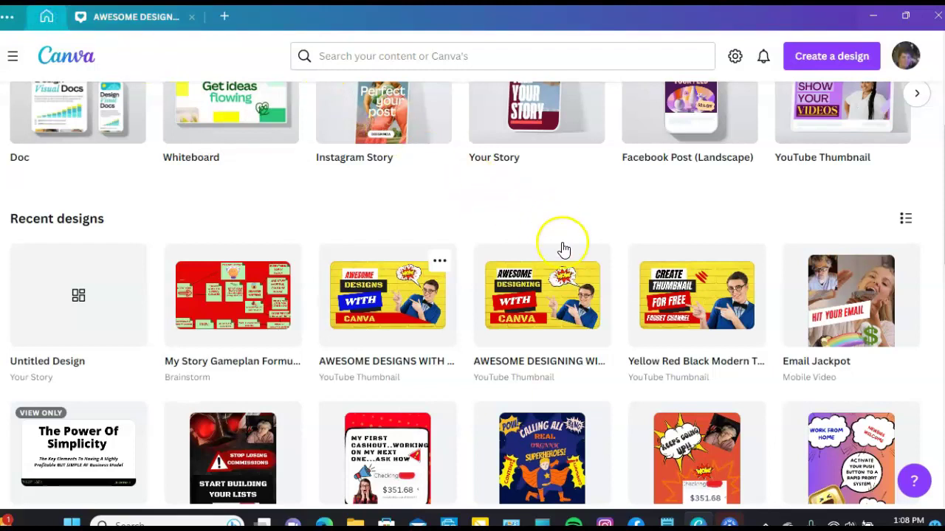
Open the Email Jackpot mobile video from the recent designs and dismiss the device setup notification
scroll(569, 241, up, 2)
scroll(610, 295, down, 4)
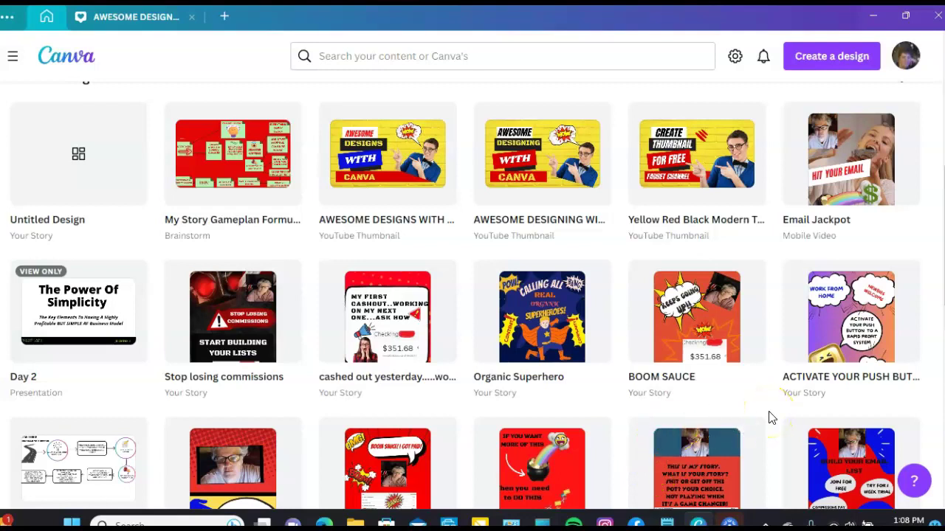
click(846, 173)
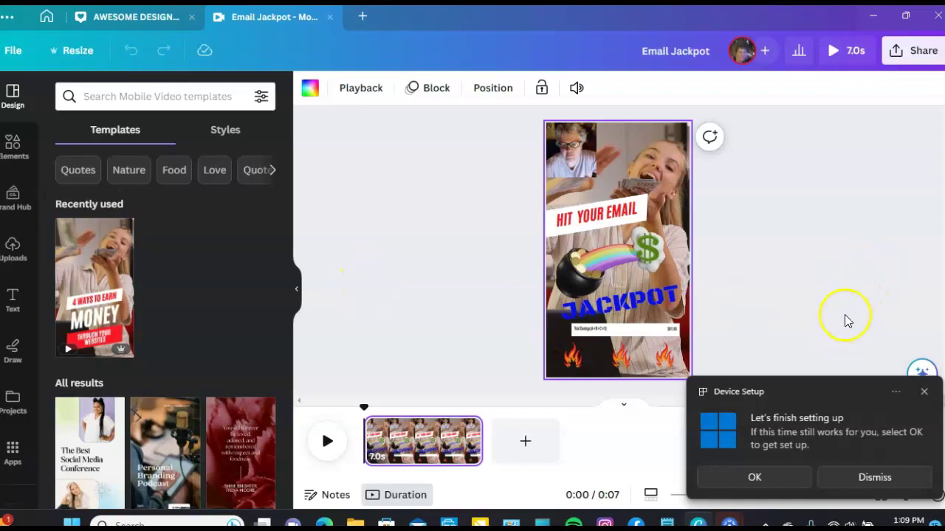
click(878, 477)
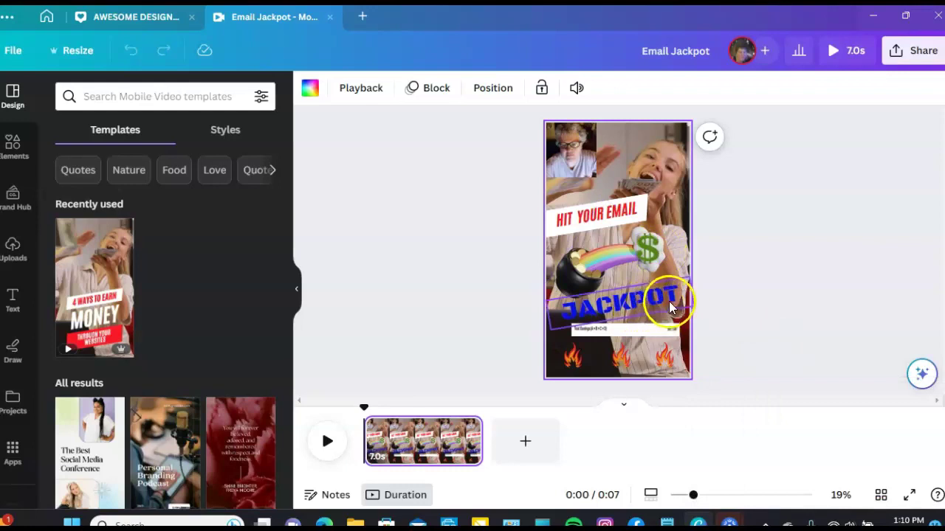
Try red, turquoise, aqua, violet, dark blue and the brand kit's blue as the colour of the JACKPOT text
click(669, 307)
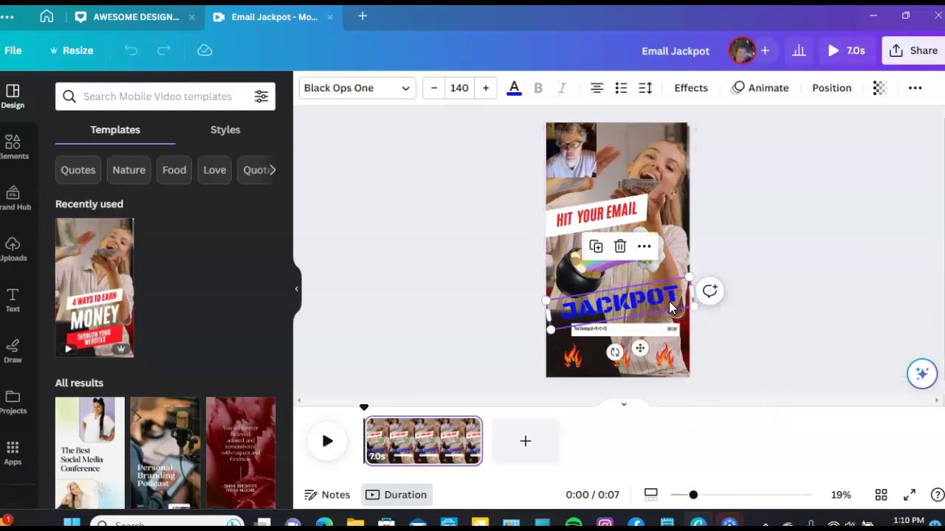
click(514, 90)
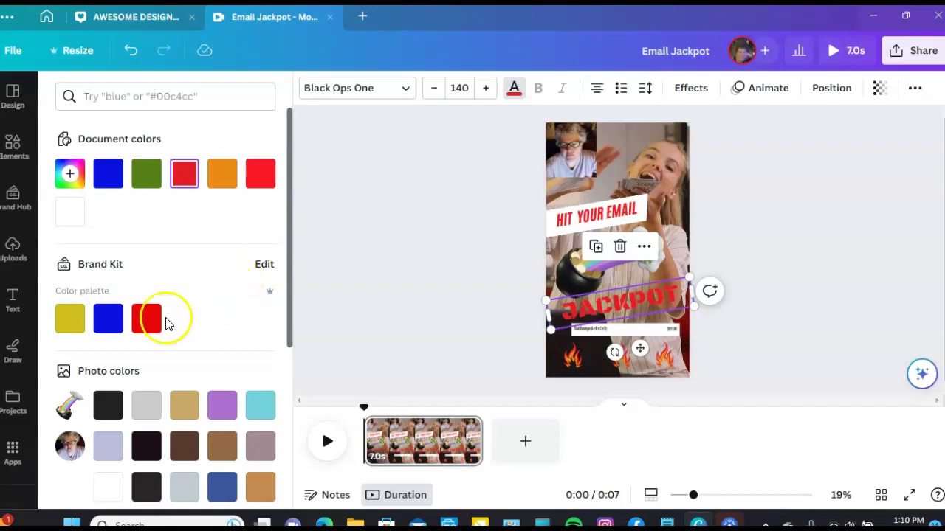
scroll(177, 324, down, 4)
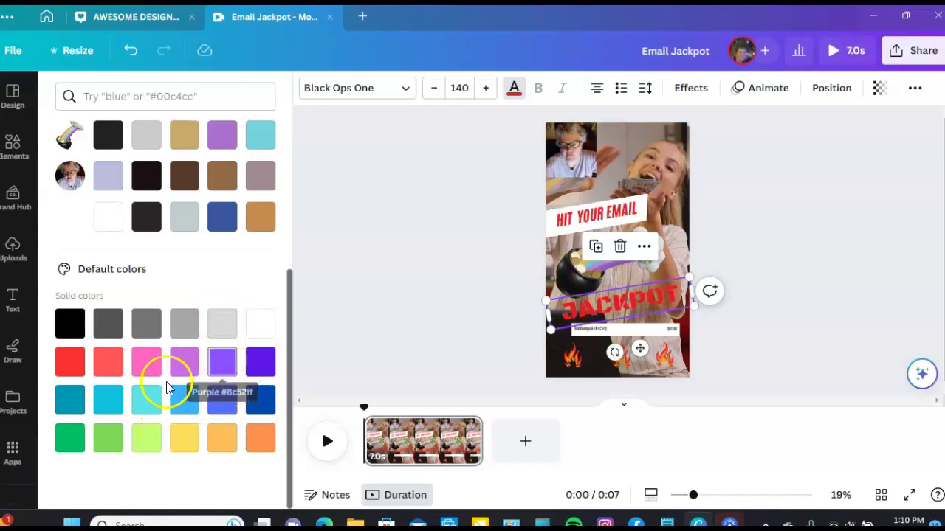
click(147, 402)
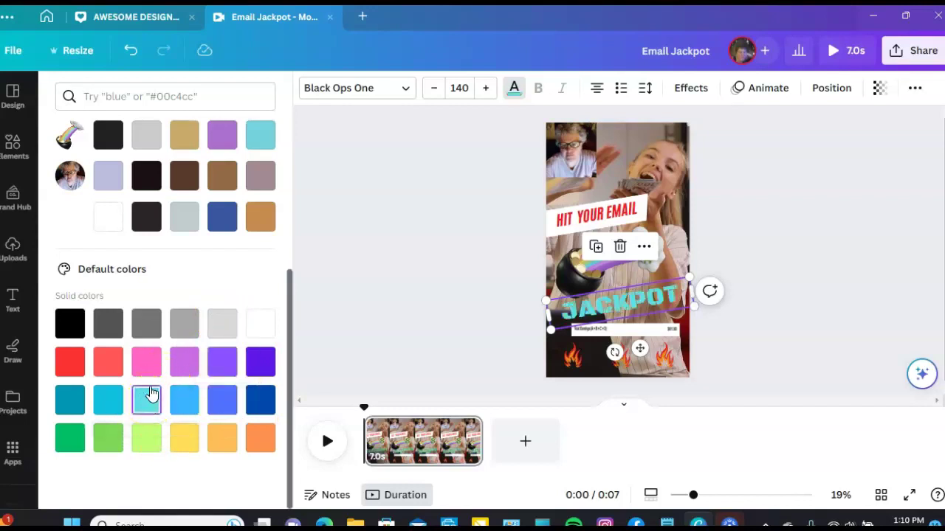
click(105, 398)
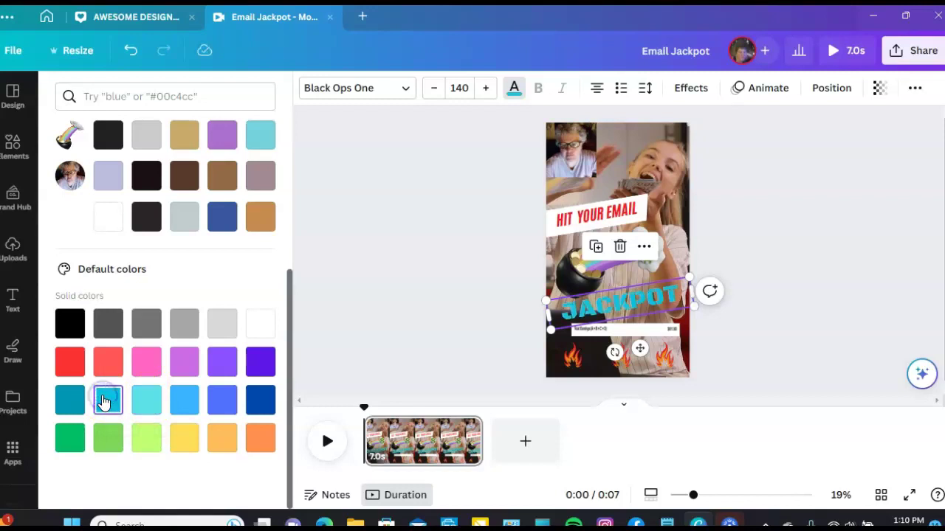
click(258, 365)
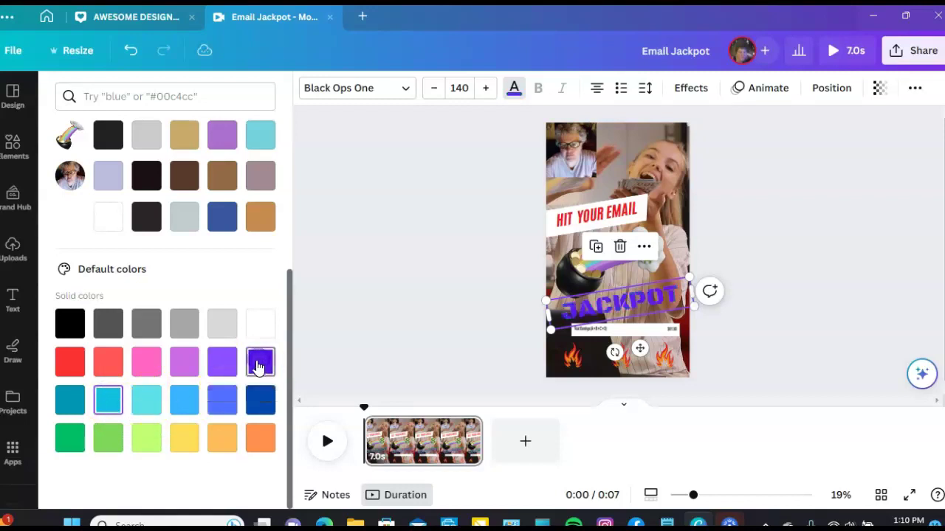
click(258, 401)
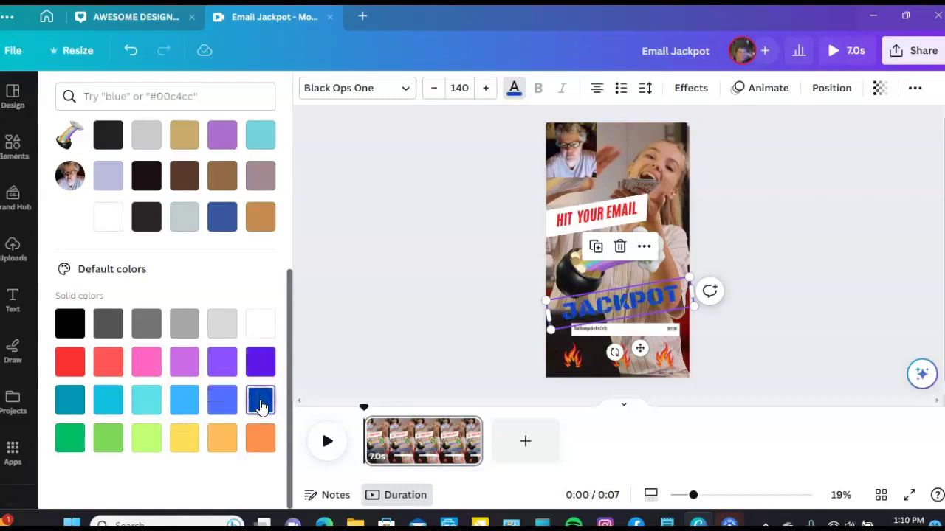
scroll(206, 396, up, 4)
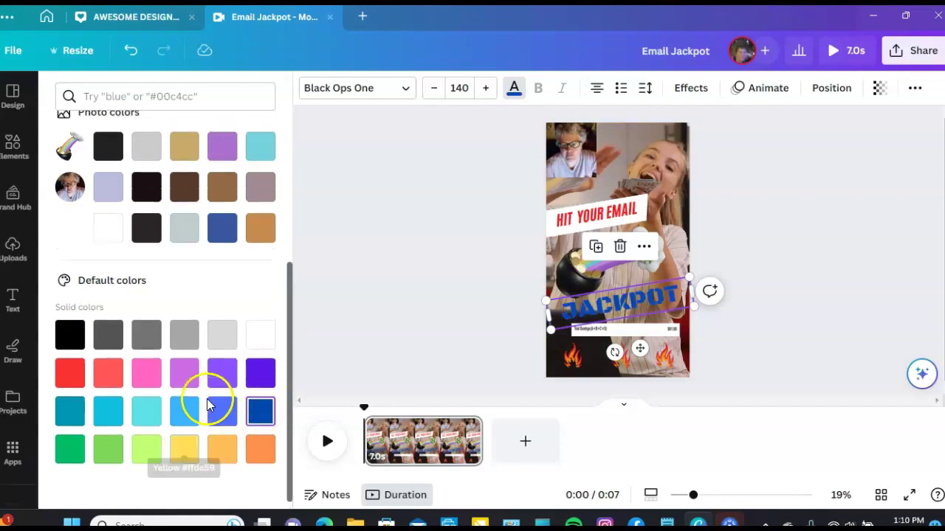
click(100, 319)
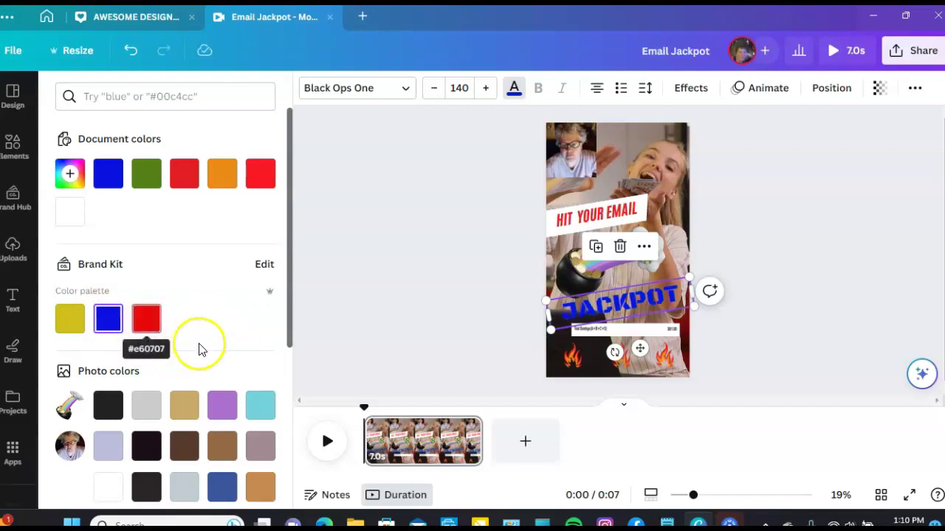
Colour the JACKPOT text with the default yellow #ffde59 and deselect it
scroll(200, 348, down, 4)
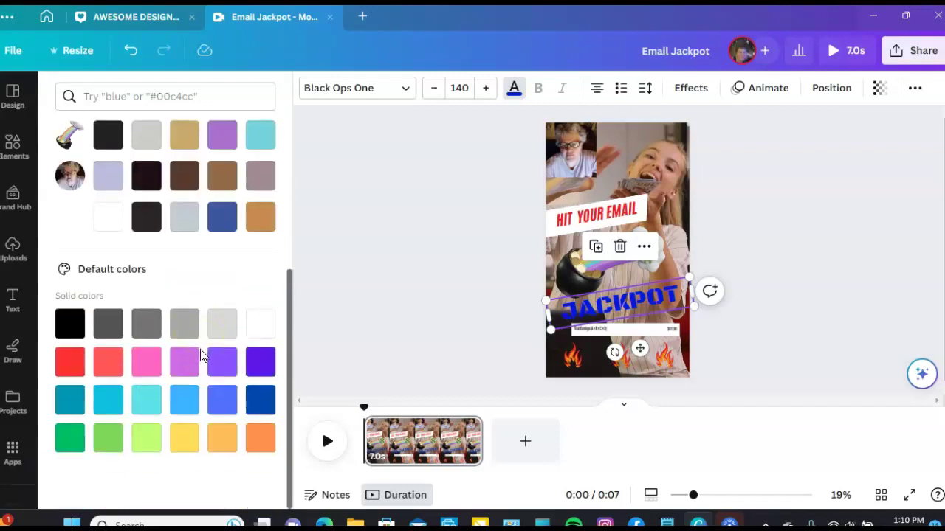
click(185, 441)
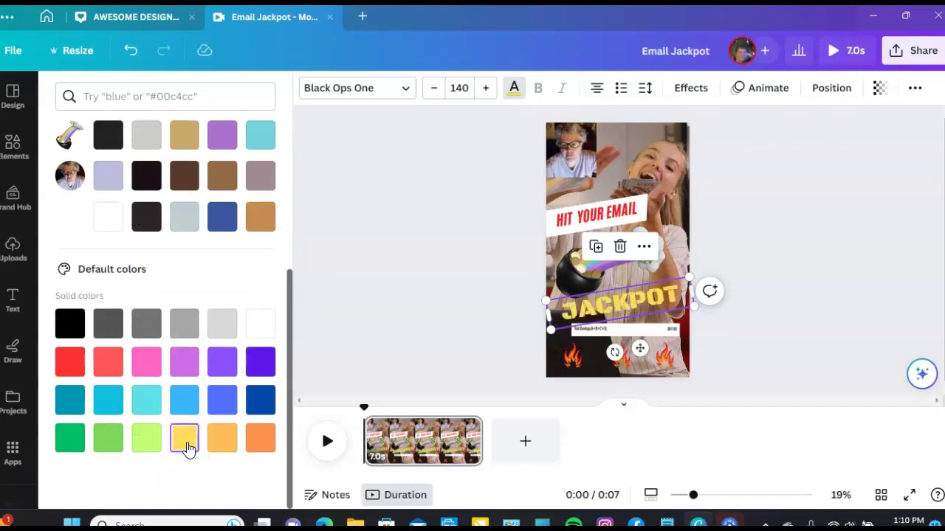
click(187, 443)
click(744, 233)
click(749, 353)
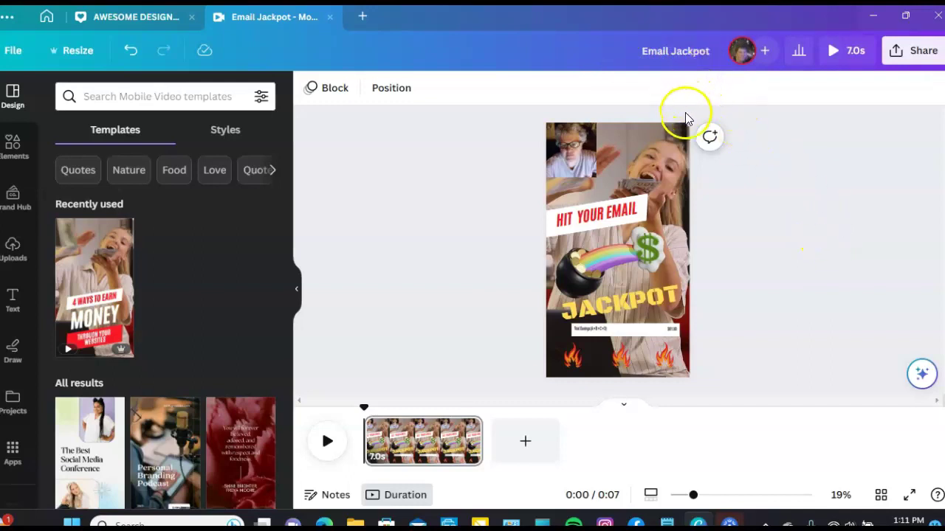
Look over the design's sharing and download options, including the available file types, and close them without downloading
click(931, 58)
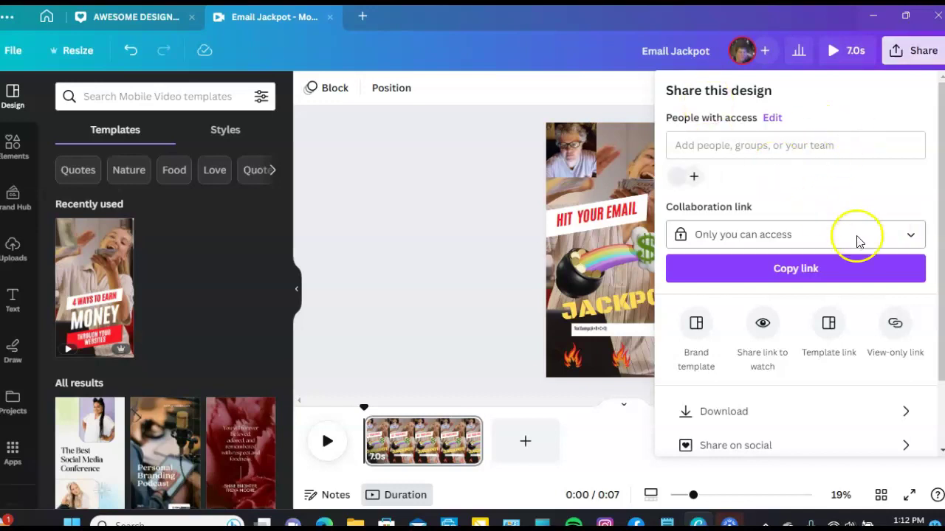
scroll(848, 306, down, 2)
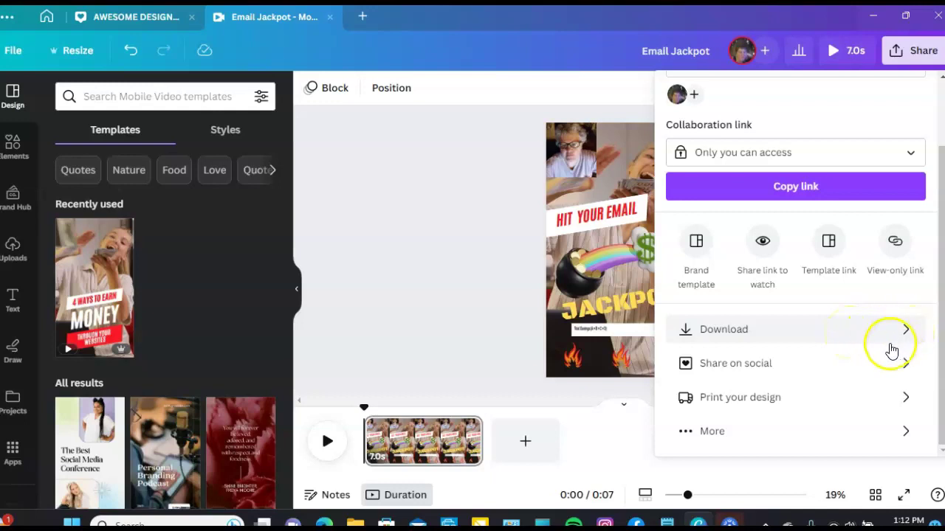
click(772, 332)
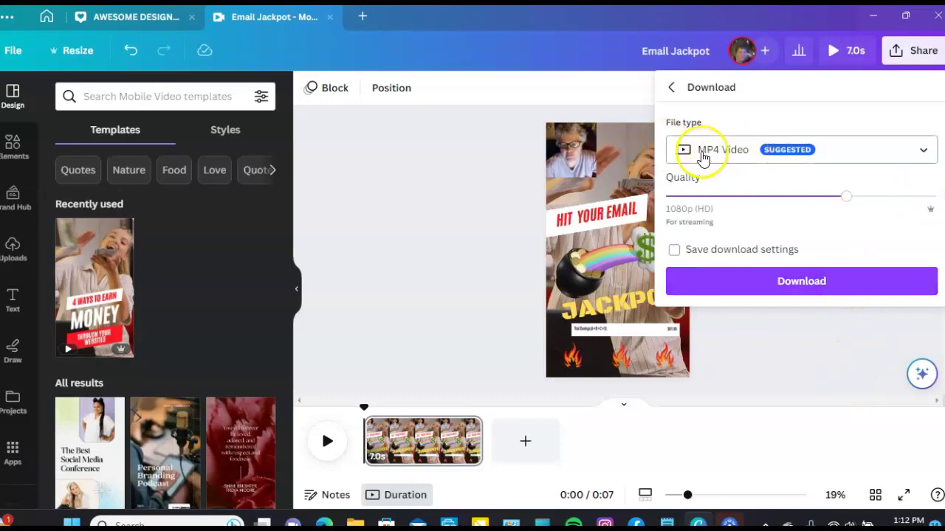
click(922, 155)
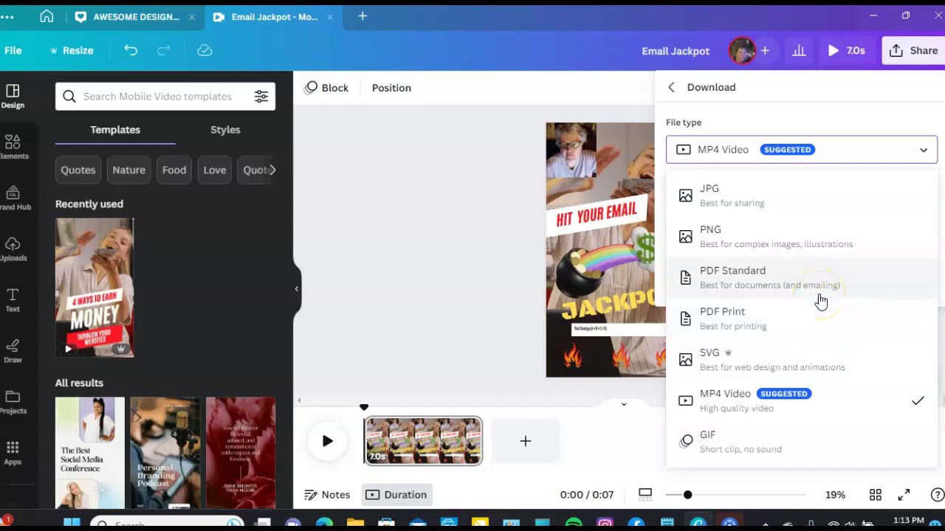
click(460, 270)
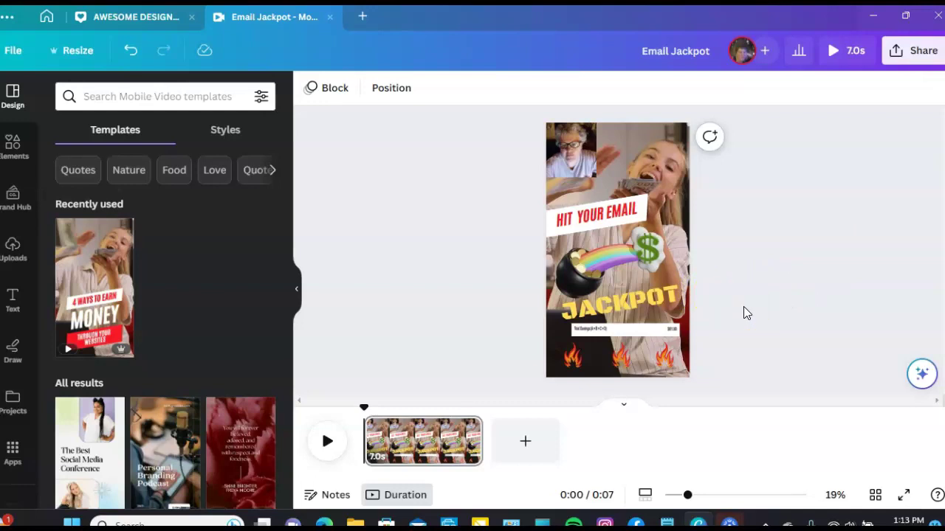
click(817, 380)
Select the HIT YOUR EMAIL text and look through its font choices and text colour palettes
click(610, 215)
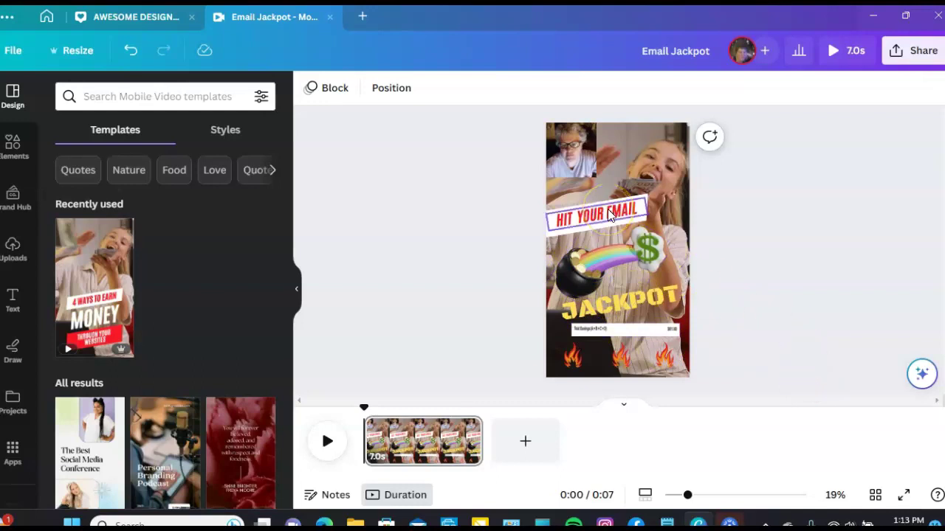
click(609, 214)
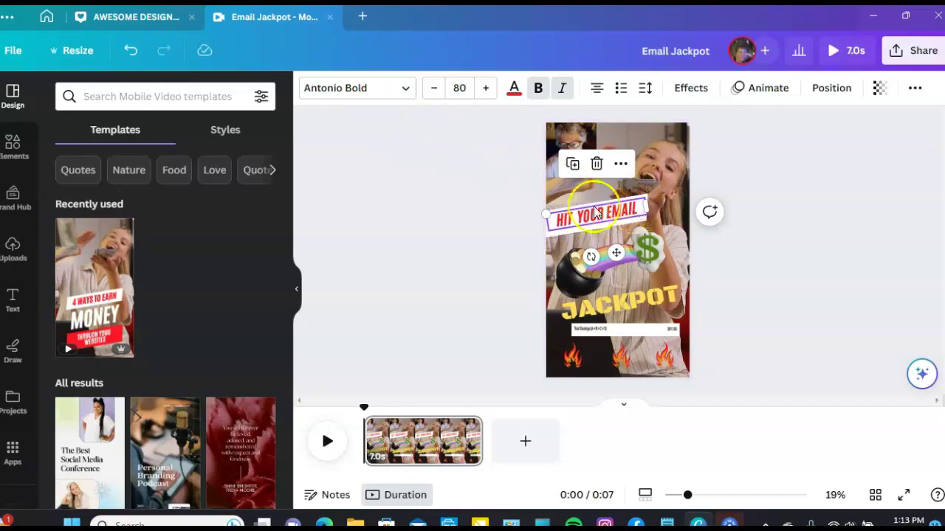
click(404, 89)
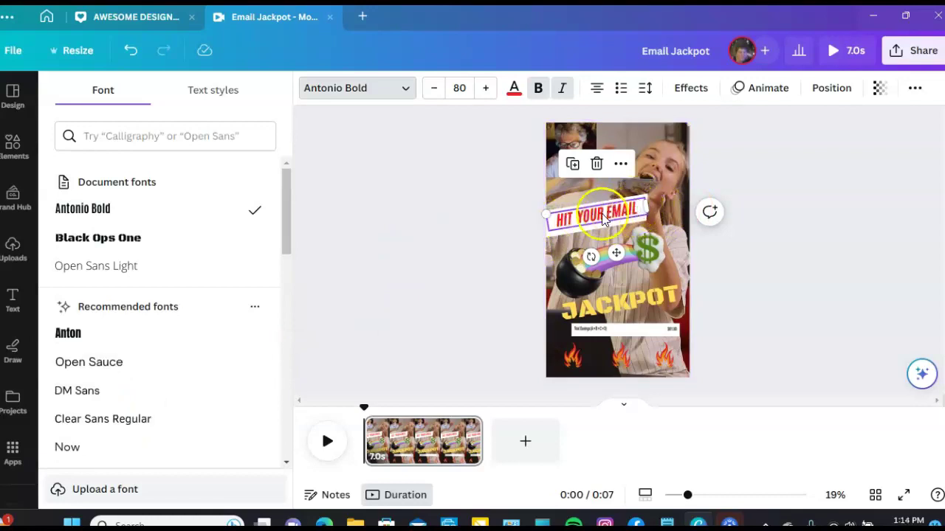
click(515, 92)
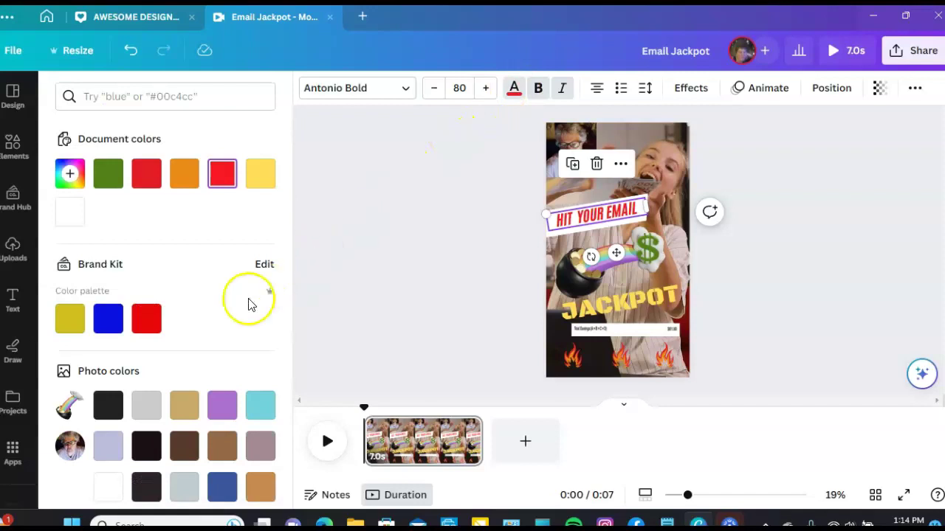
scroll(218, 395, down, 4)
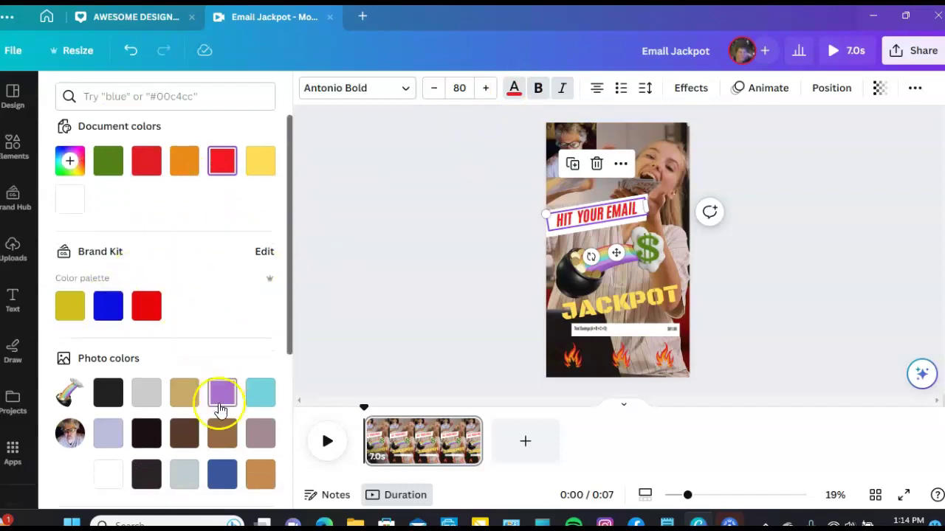
scroll(212, 389, up, 4)
scroll(212, 400, down, 4)
scroll(211, 414, up, 5)
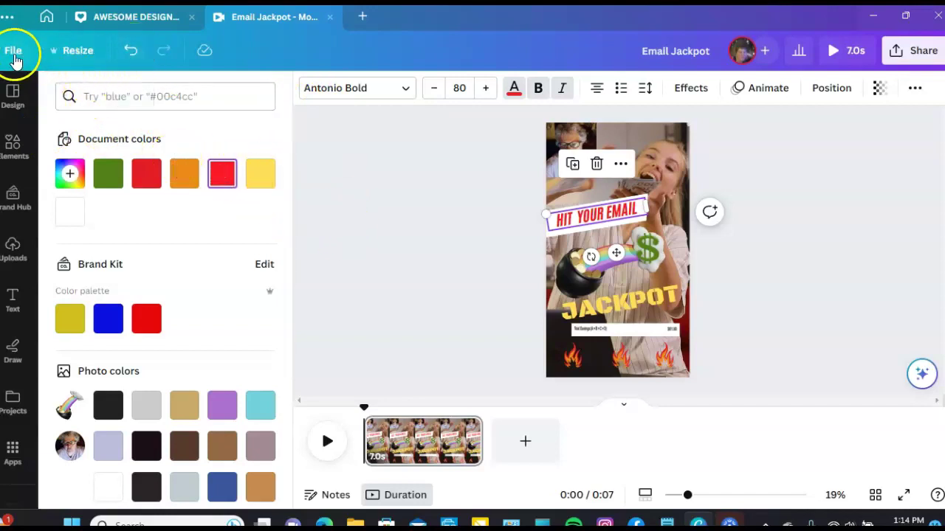
Browse the full collection of recently used elements
click(15, 151)
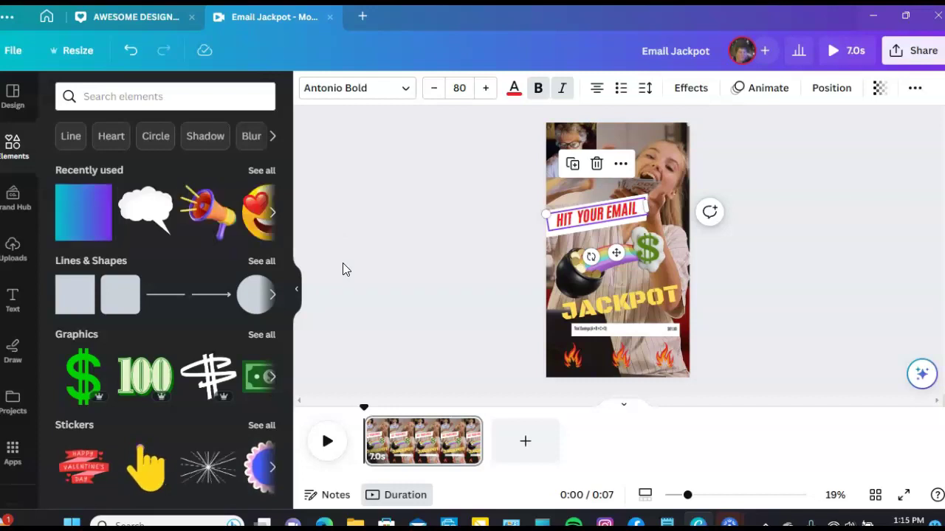
click(270, 178)
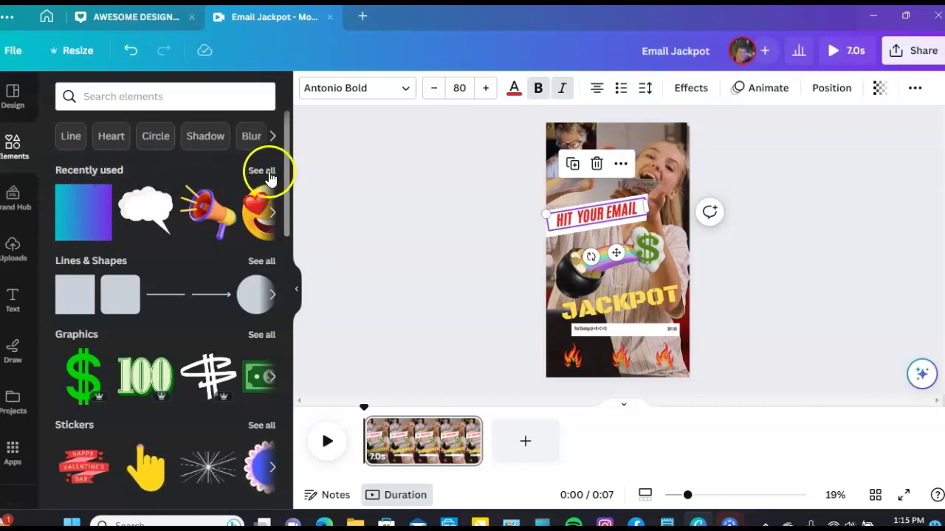
click(262, 170)
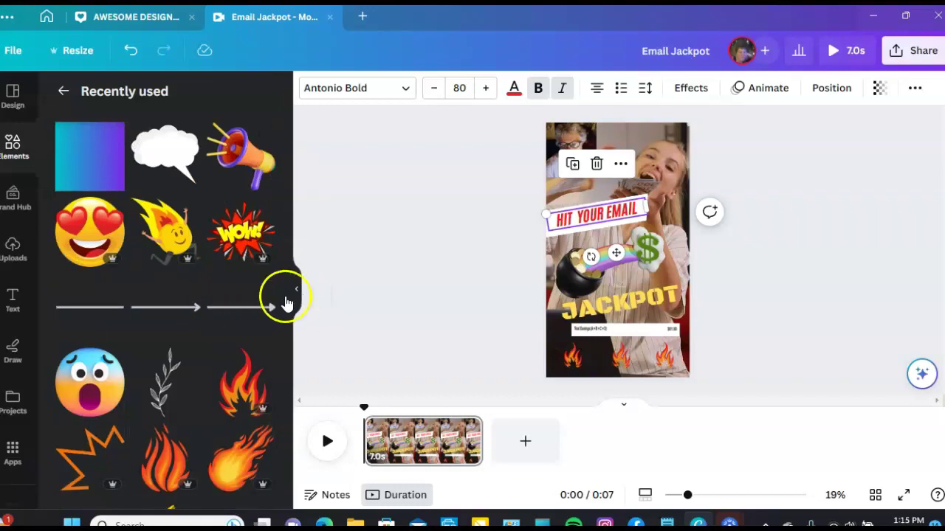
scroll(249, 375, down, 2)
scroll(248, 369, down, 5)
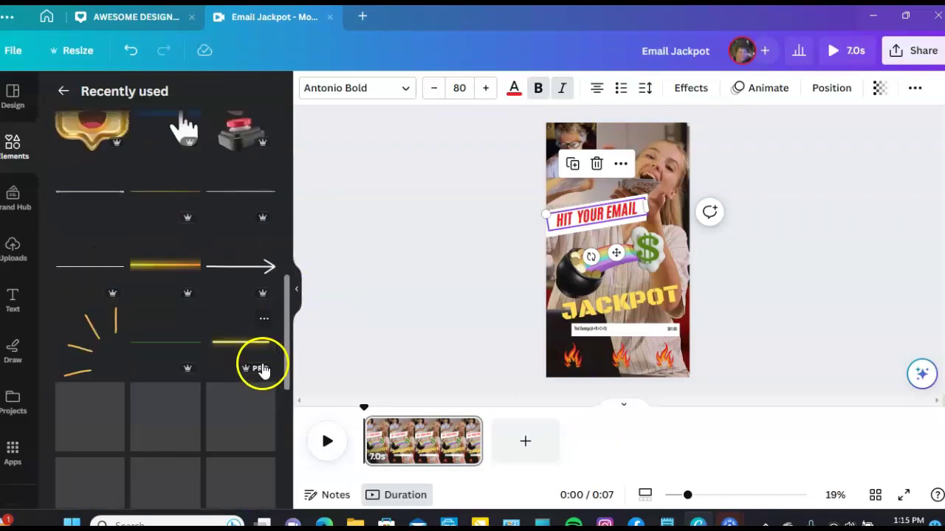
scroll(260, 354, down, 5)
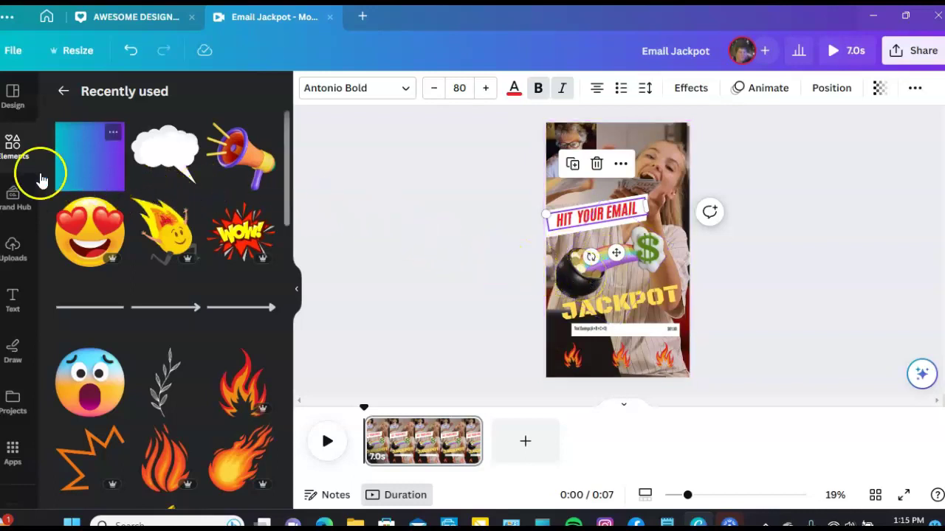
Search the elements for "pot of gold" and look through the mixed results
click(13, 148)
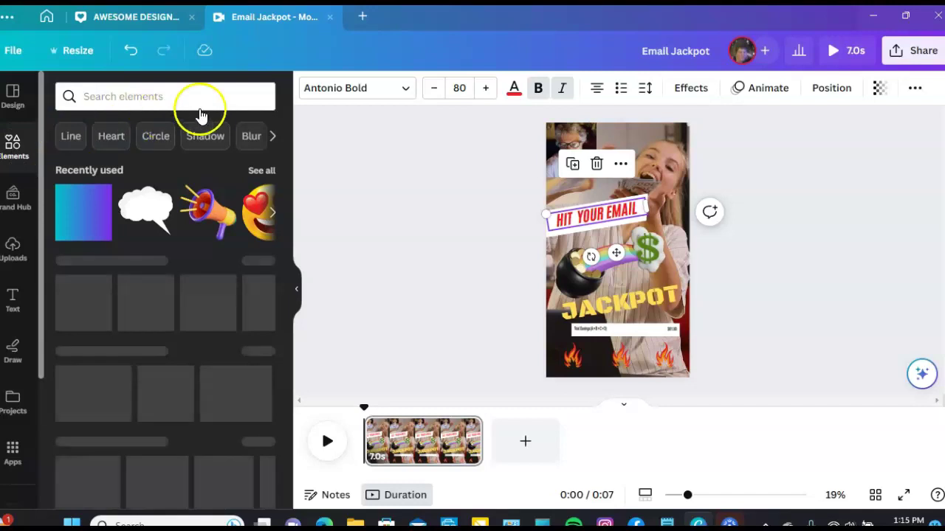
click(166, 97)
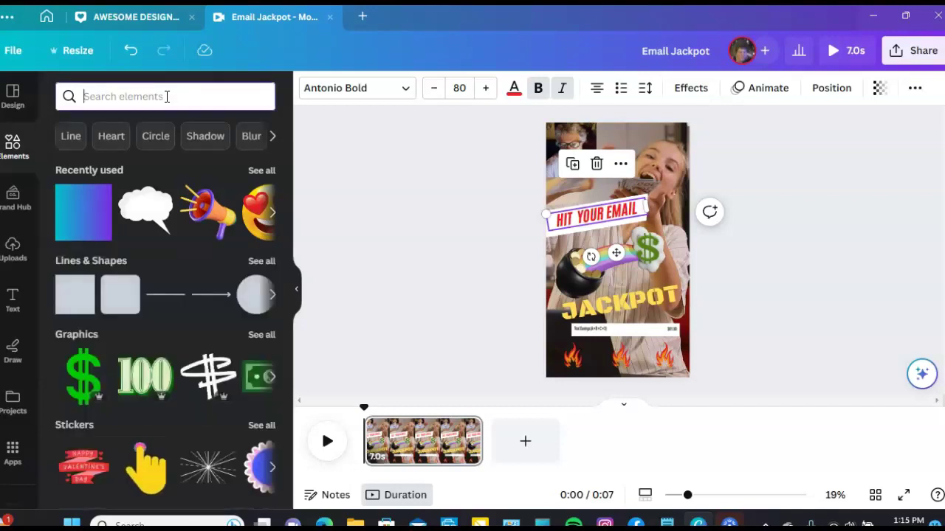
text(pot)
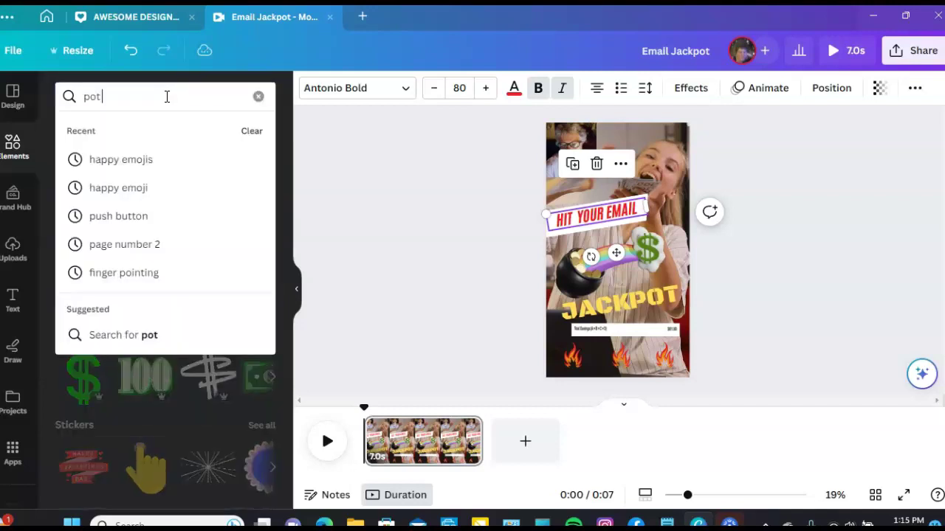
text( of gold)
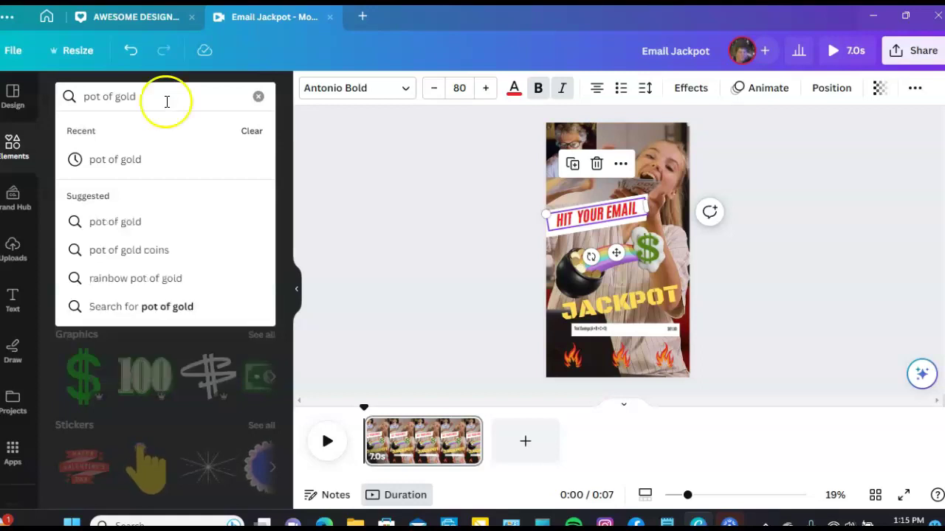
click(153, 224)
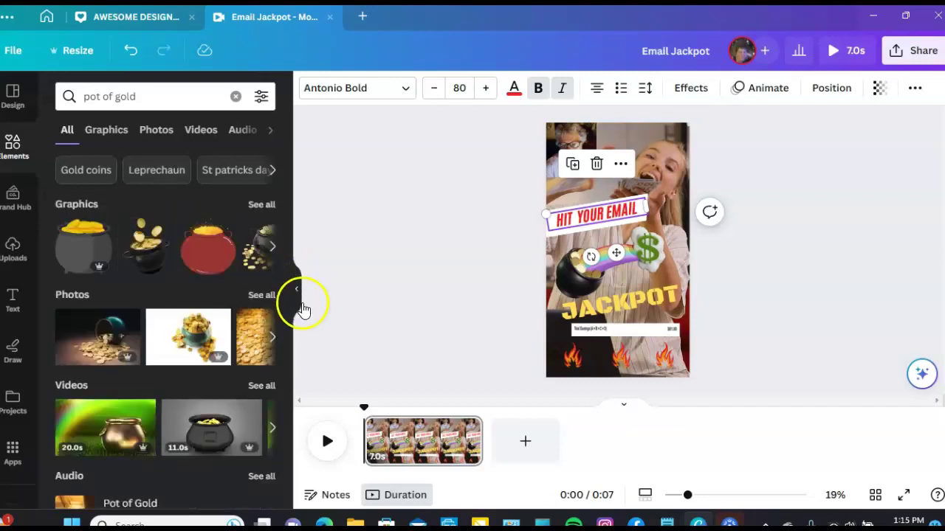
scroll(256, 356, down, 3)
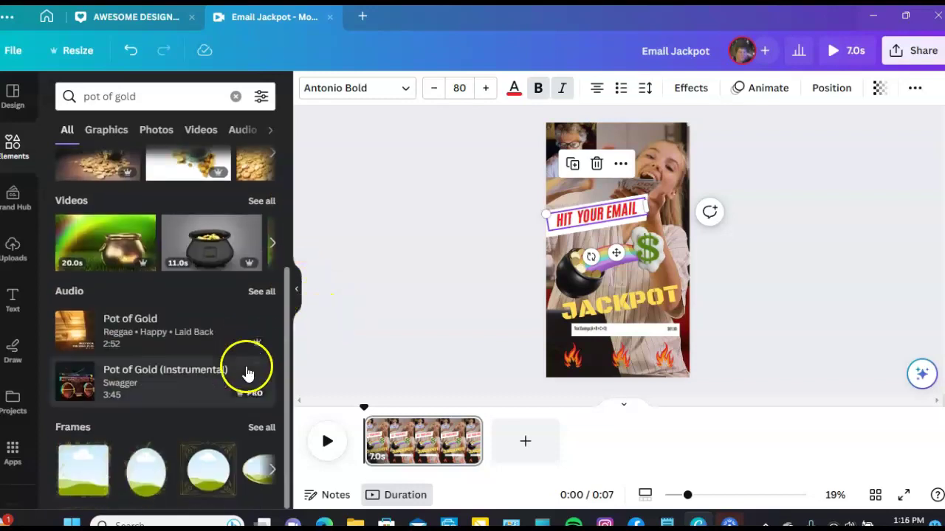
scroll(249, 372, up, 3)
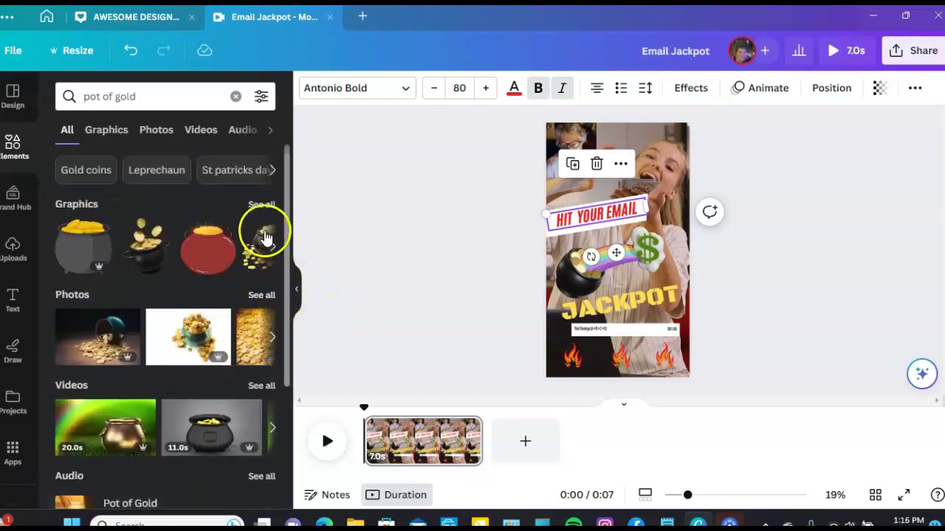
Browse all pot of gold graphics, add the rainbow pot with the cloud to the design and delete it again
click(261, 205)
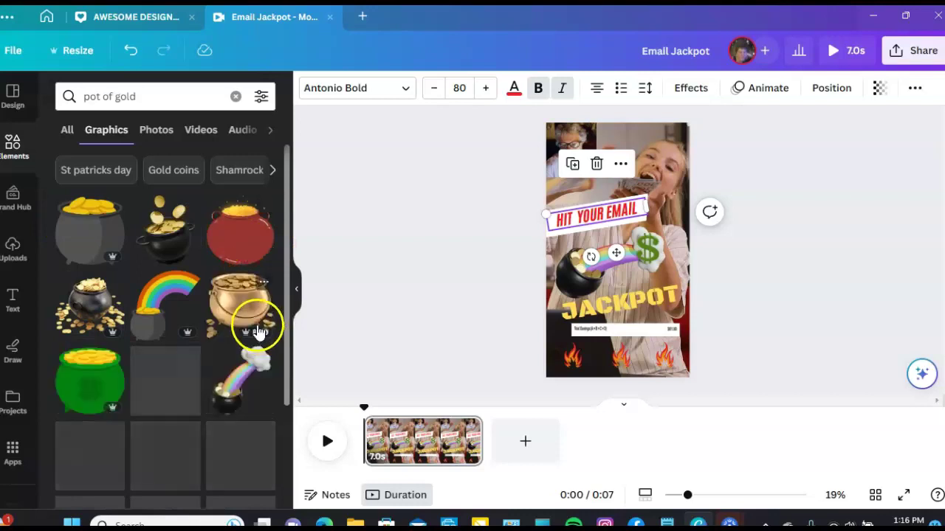
scroll(257, 324, down, 2)
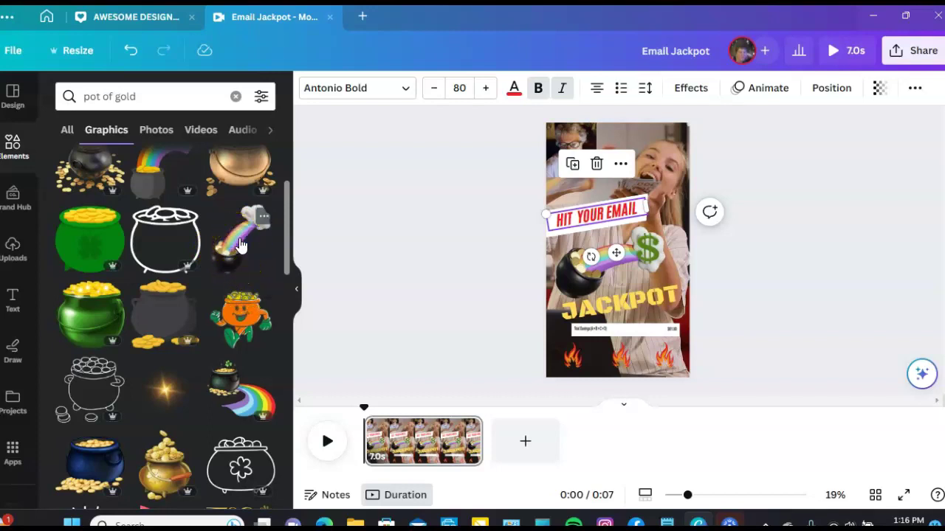
click(240, 245)
click(613, 263)
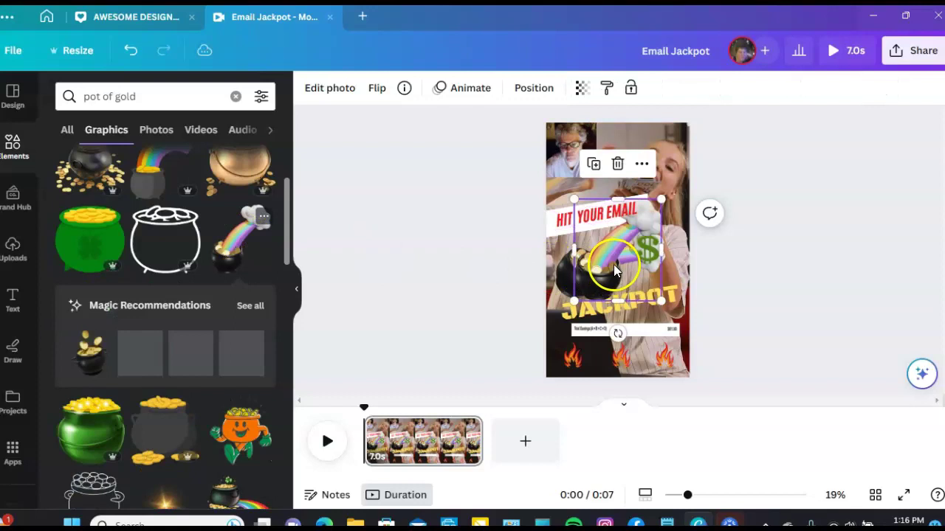
click(611, 254)
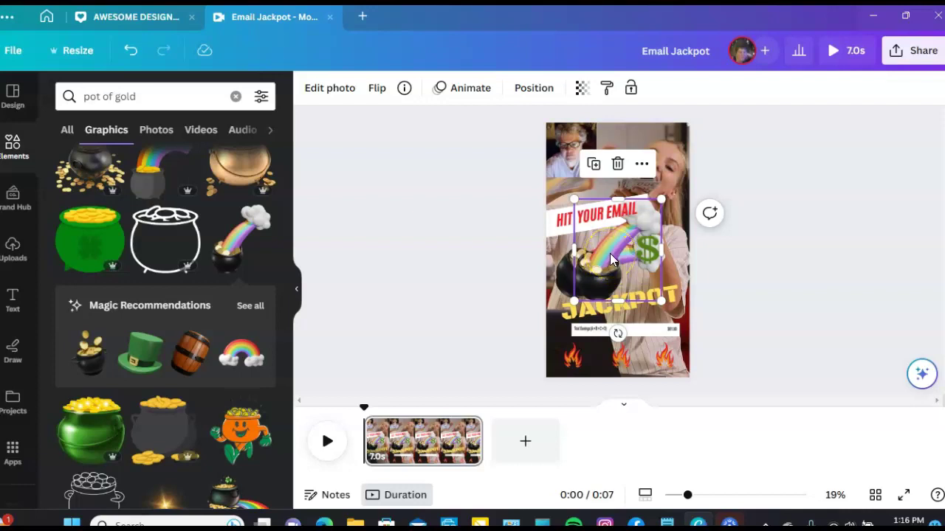
click(617, 165)
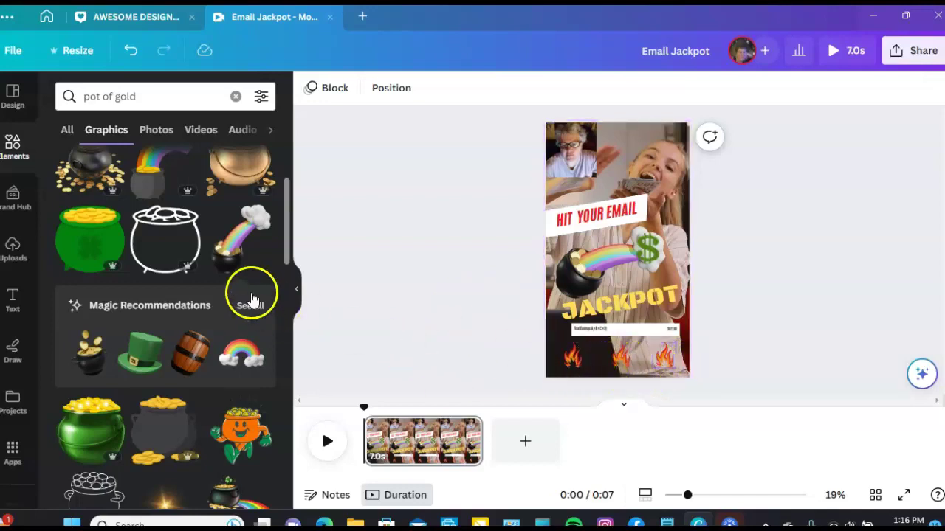
scroll(251, 299, up, 3)
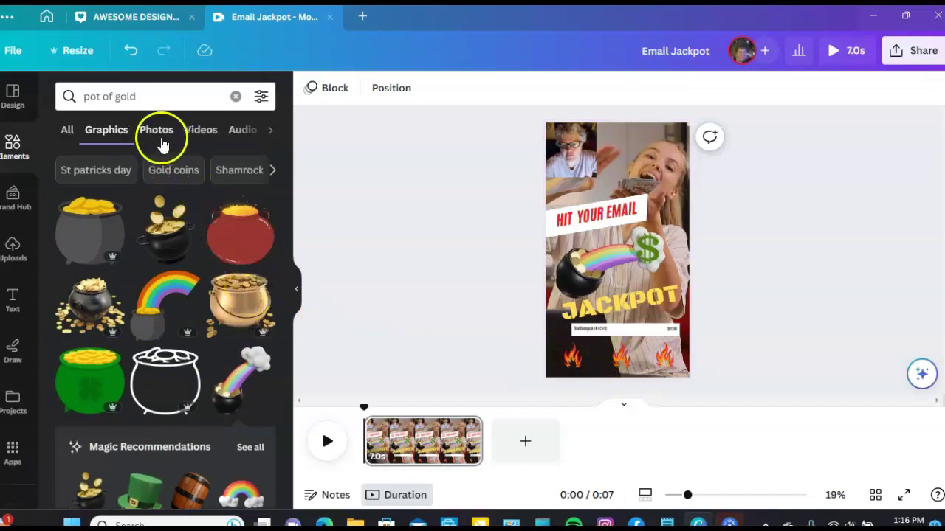
Search the elements for "flames" and look through the results and the related search suggestions
click(11, 158)
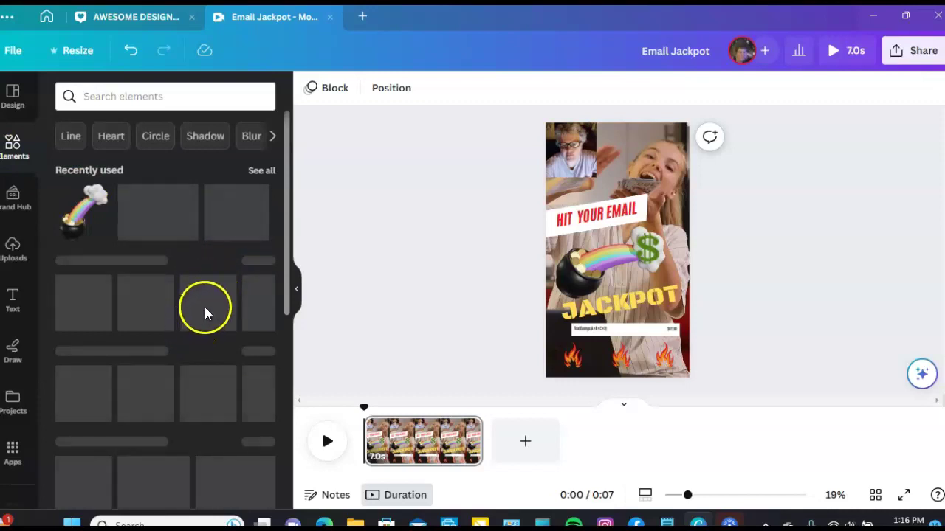
click(163, 96)
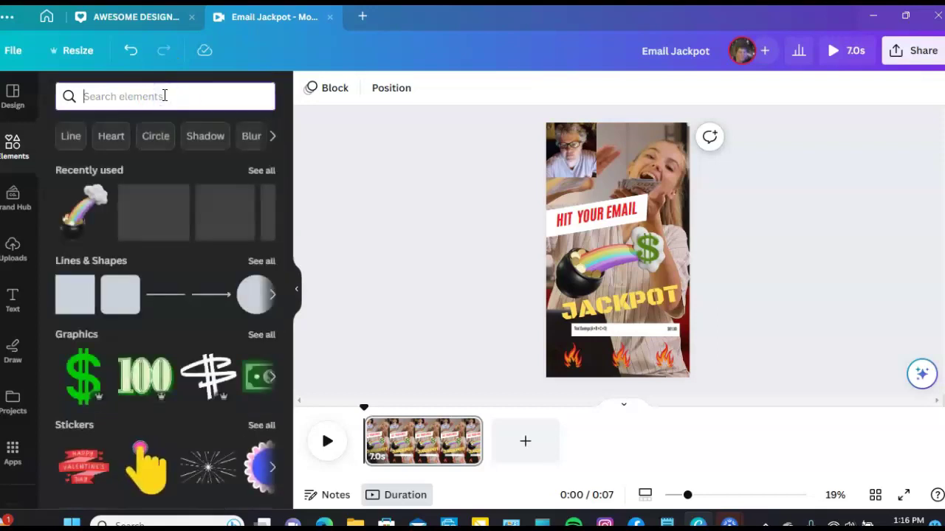
text(flames)
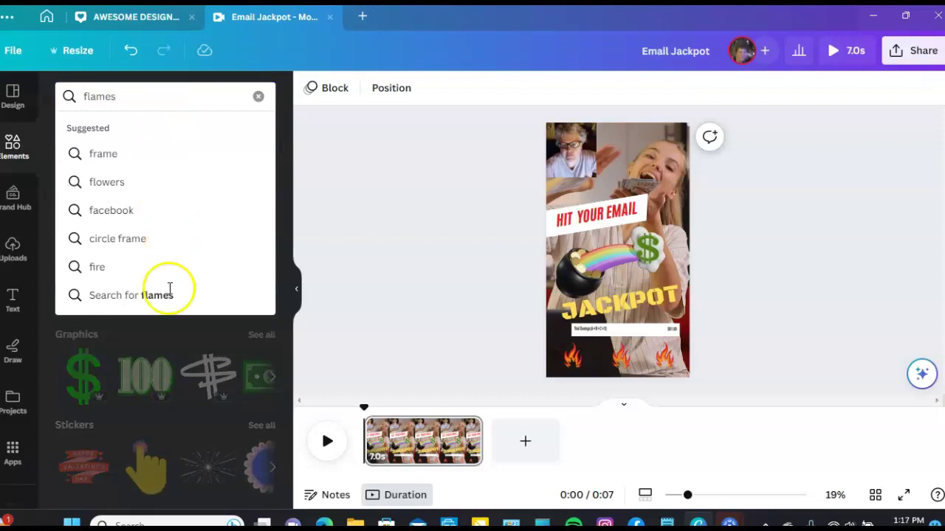
click(198, 295)
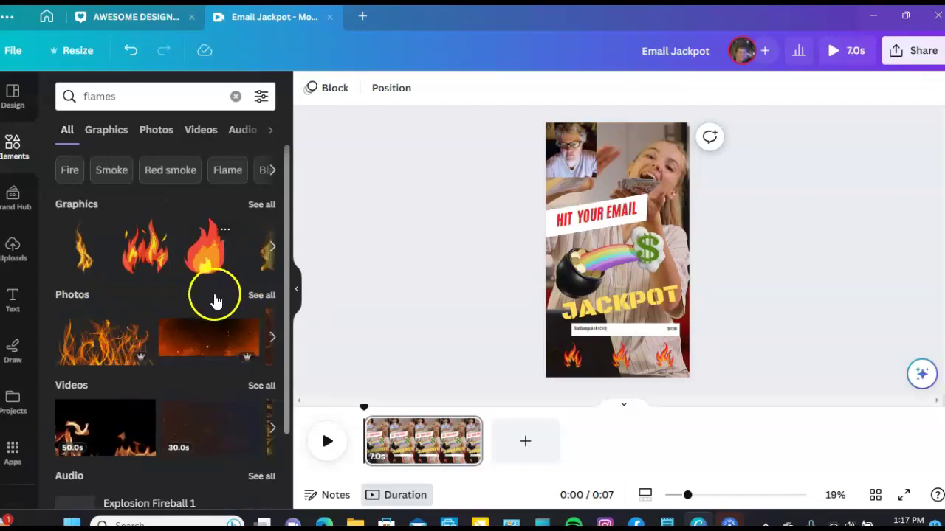
scroll(210, 293, down, 2)
scroll(211, 298, up, 2)
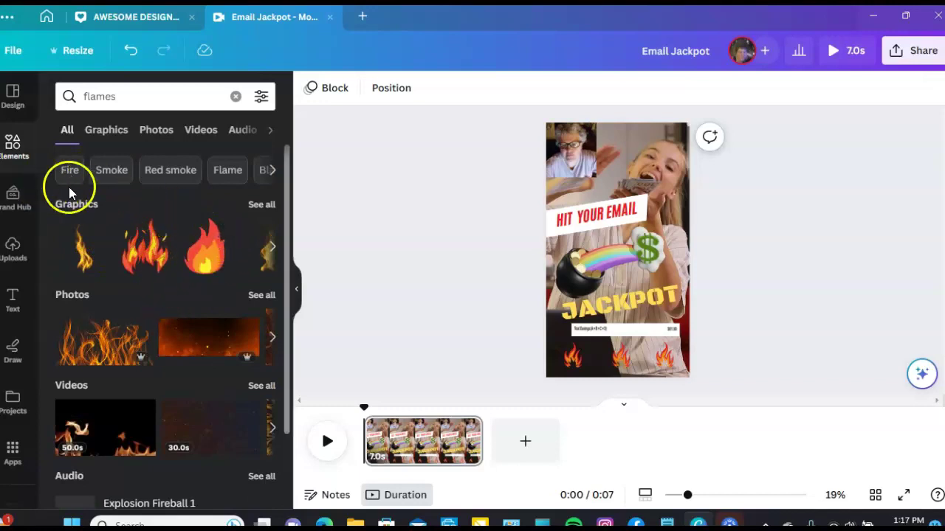
click(271, 170)
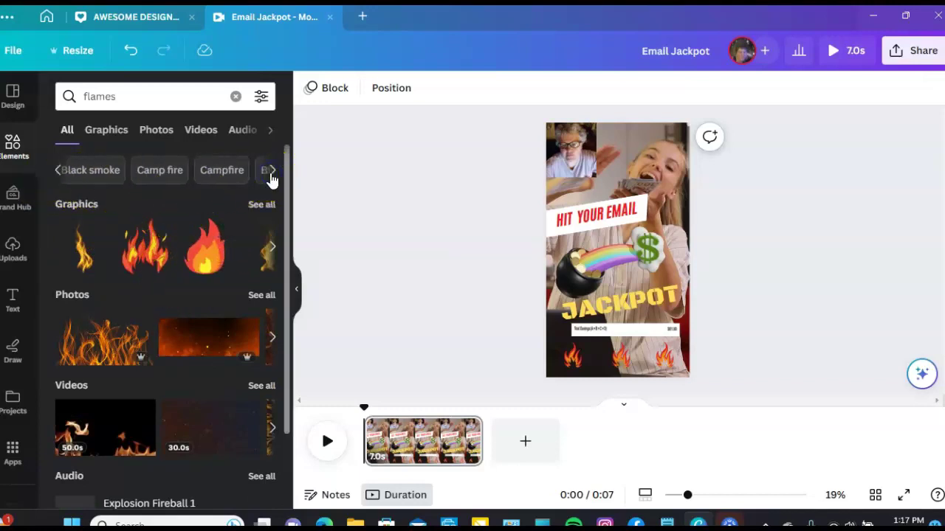
click(272, 173)
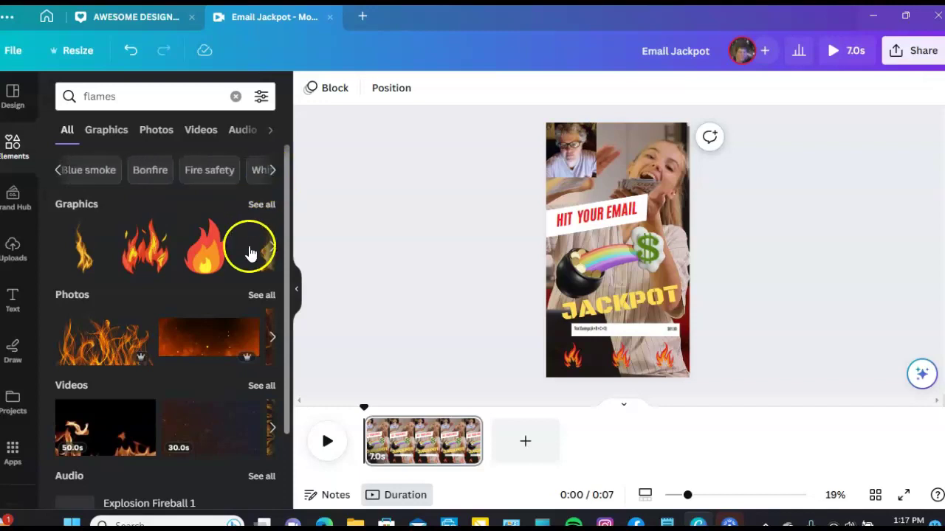
scroll(243, 298, down, 2)
scroll(244, 328, up, 2)
Browse the full set of graphics for the flames search
click(259, 206)
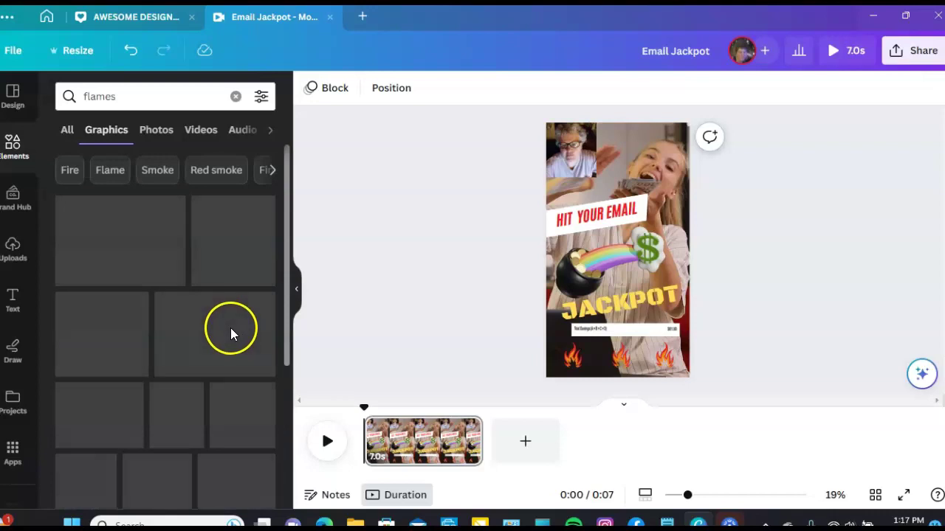
scroll(232, 347, down, 2)
scroll(233, 310, down, 1)
scroll(212, 413, down, 3)
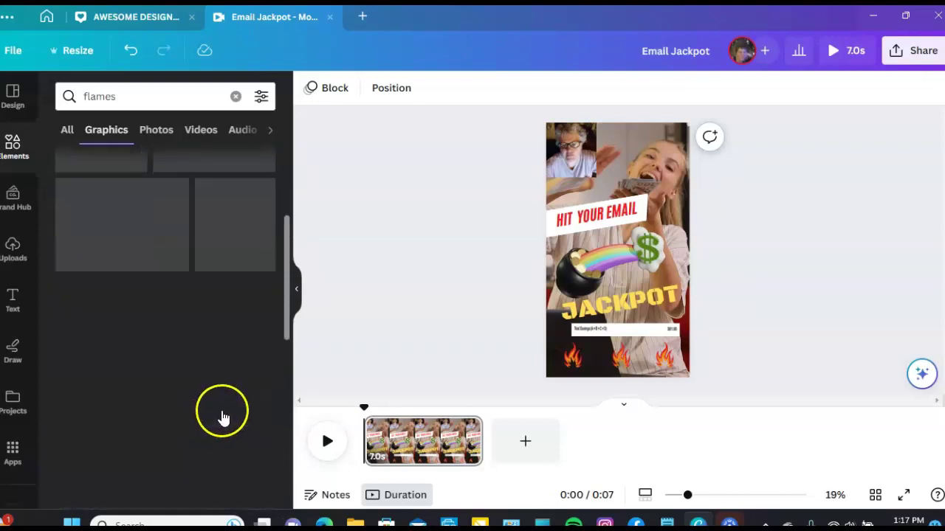
scroll(227, 387, up, 4)
scroll(229, 384, down, 4)
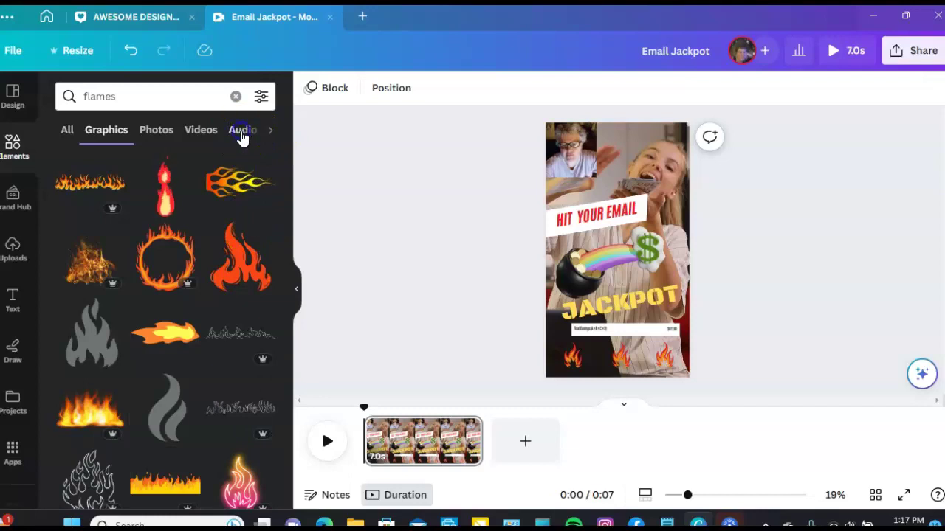
Browse the audio tracks offered for the flames search
click(242, 138)
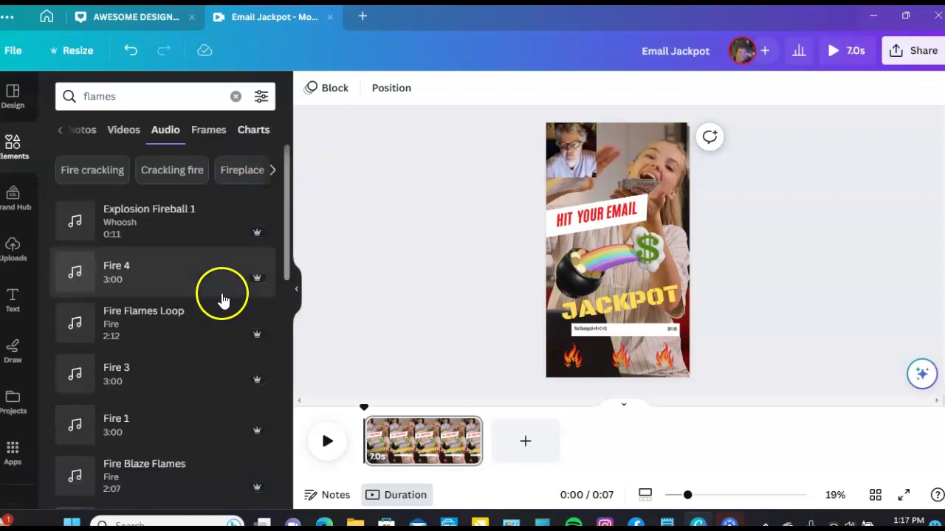
scroll(198, 376, down, 4)
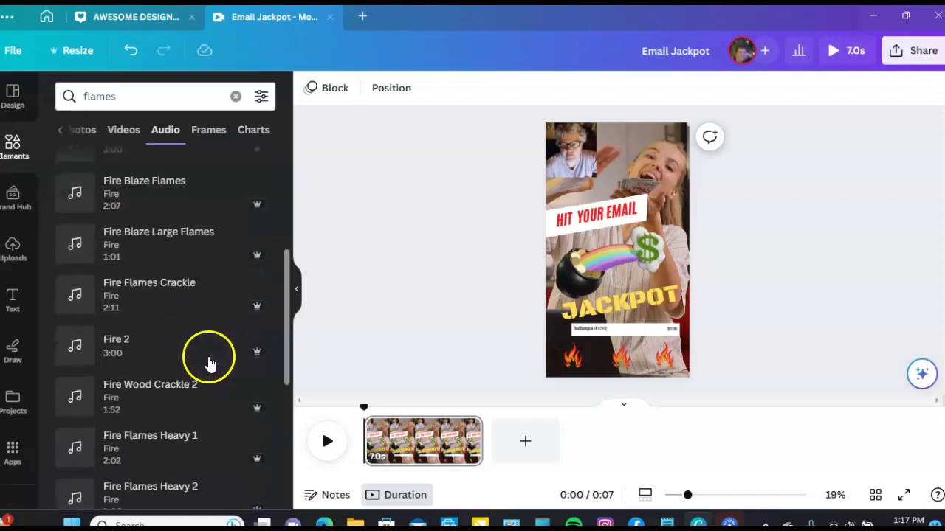
scroll(209, 361, up, 4)
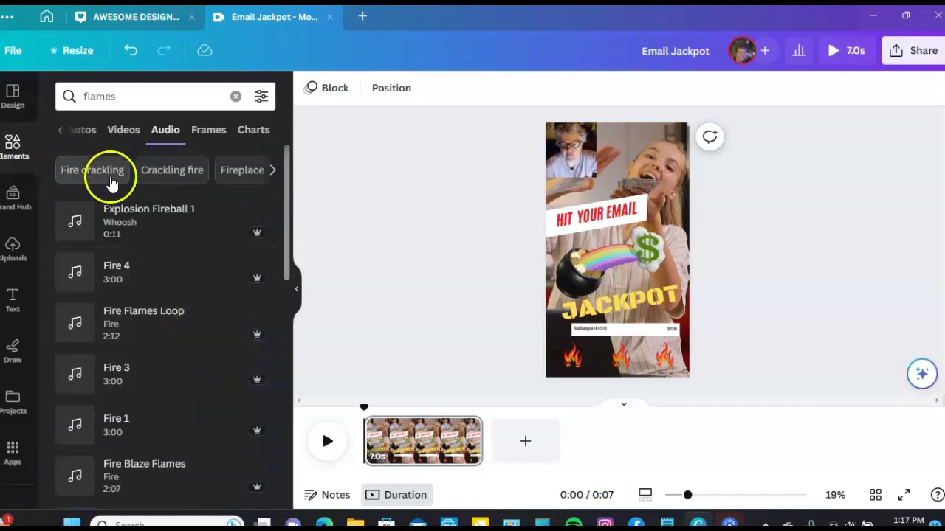
scroll(203, 363, down, 4)
scroll(203, 363, down, 6)
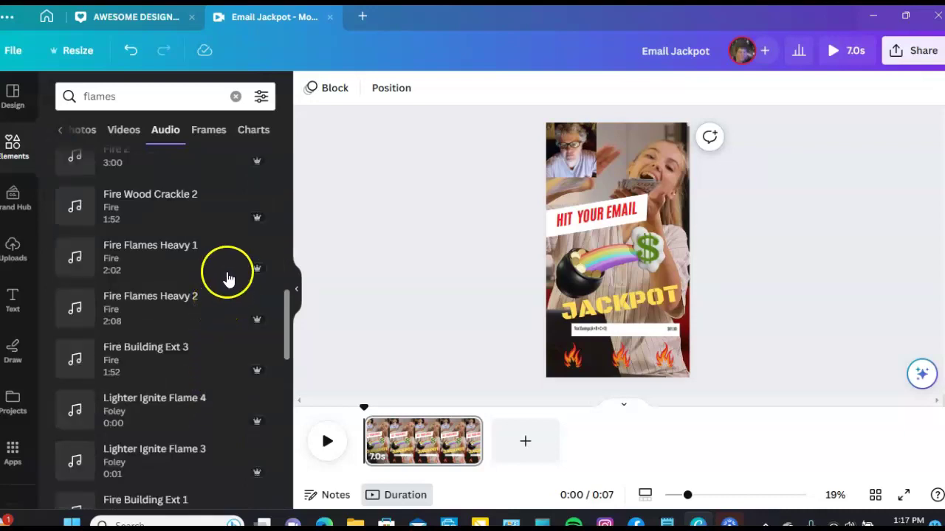
scroll(226, 262, up, 10)
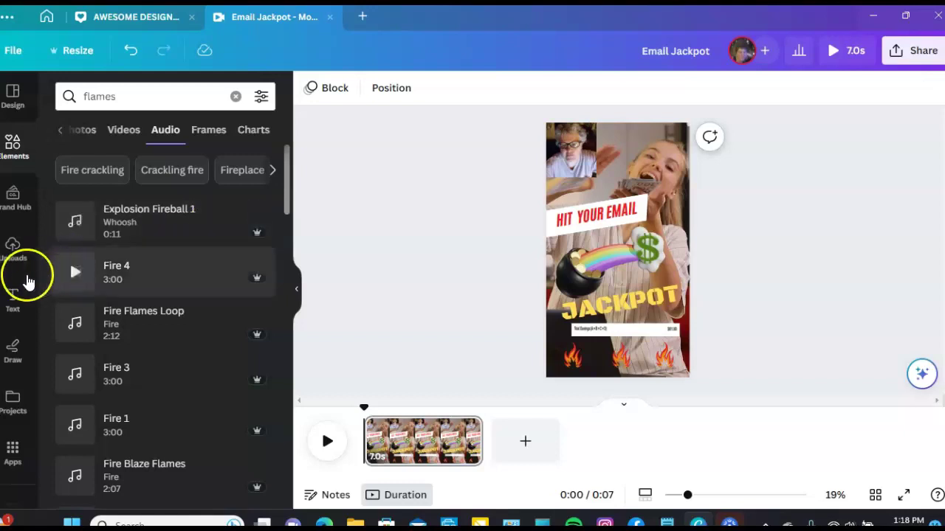
Look over the file upload options and browse the previously uploaded images
click(16, 271)
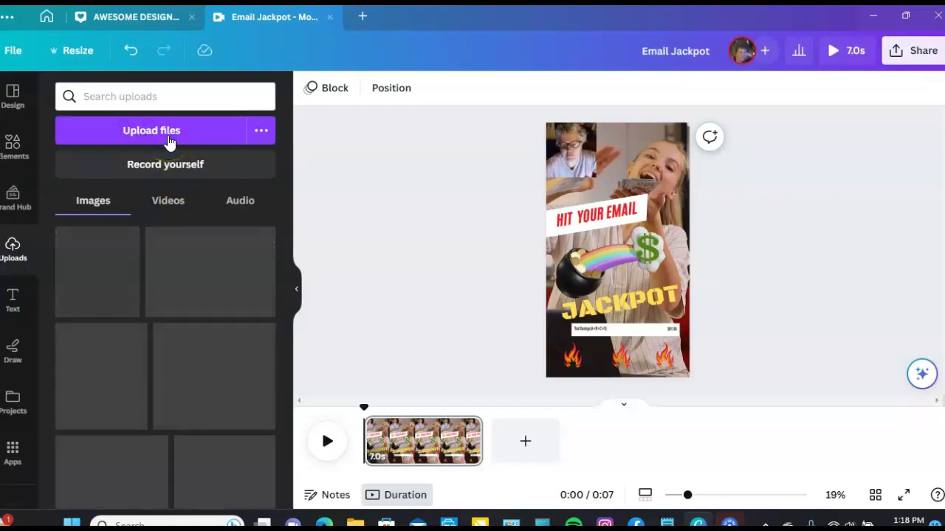
click(169, 141)
click(172, 146)
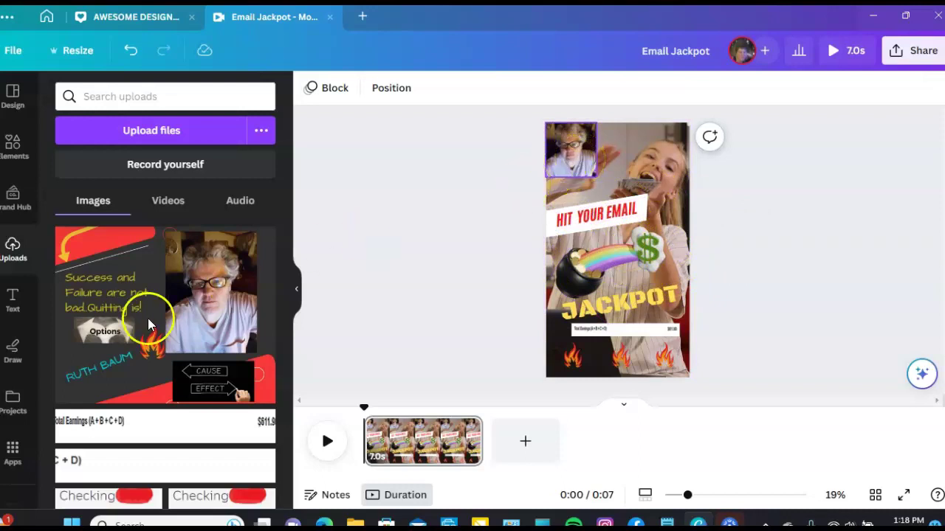
scroll(155, 346, down, 5)
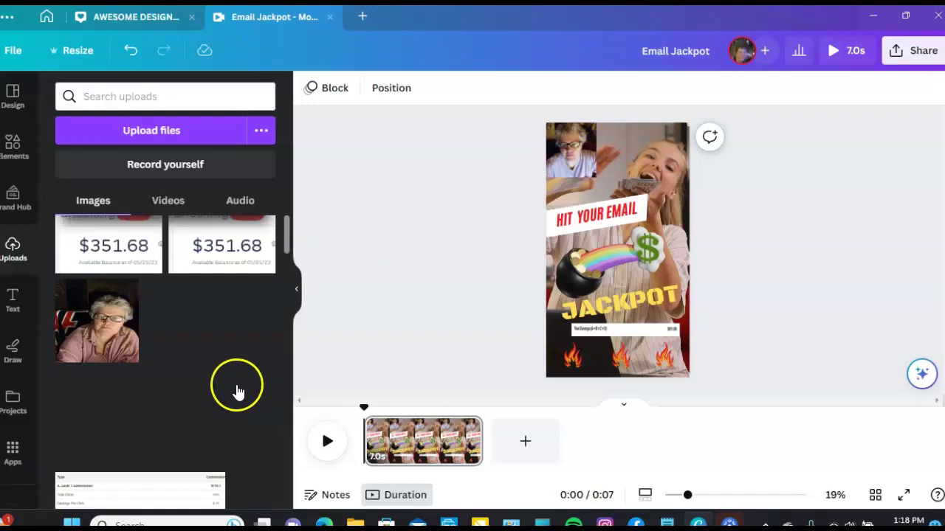
Add the uploaded "Success and Failure" quote image to the design and delete it again
click(102, 353)
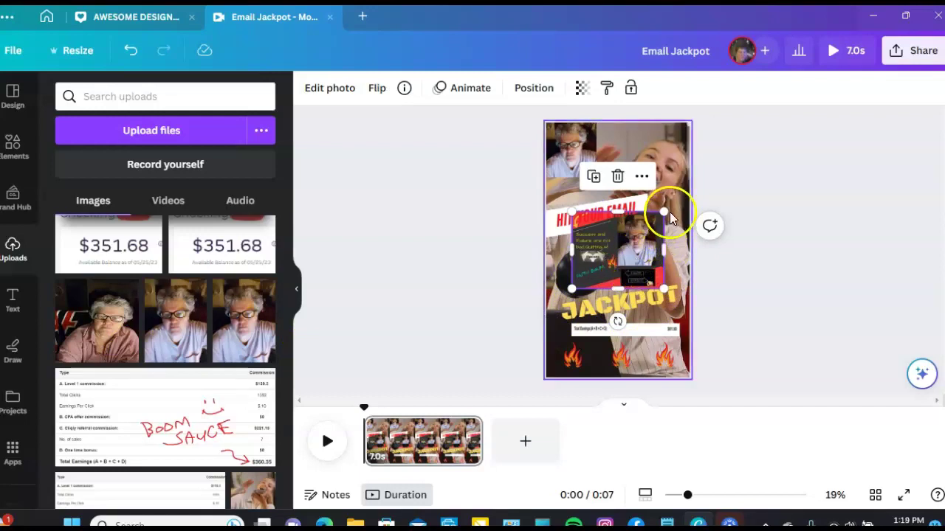
drag(639, 235, 676, 226)
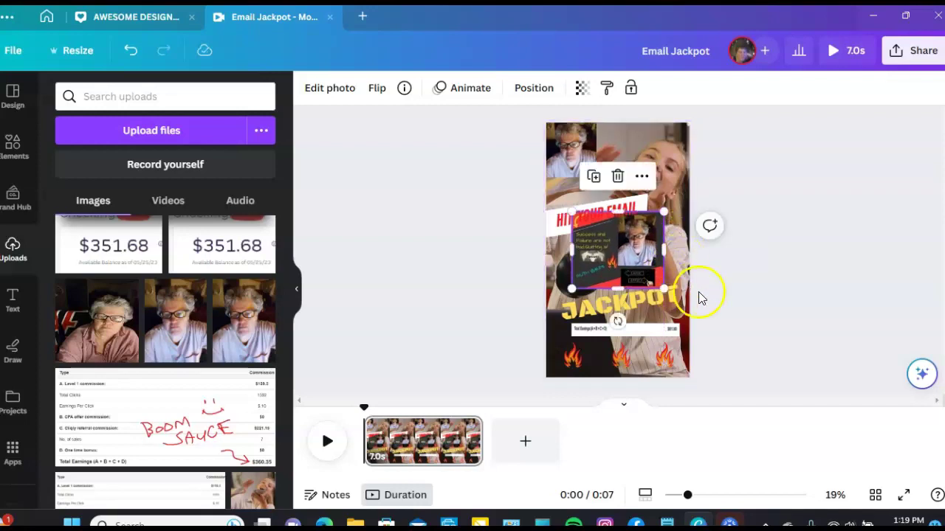
click(618, 177)
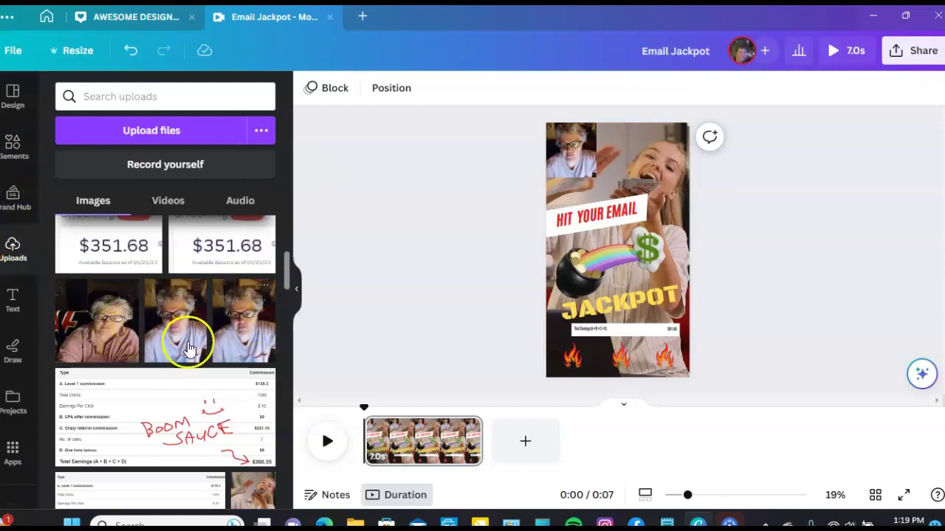
Add a default paragraph text box to the Email Jackpot design and delete it again
click(17, 303)
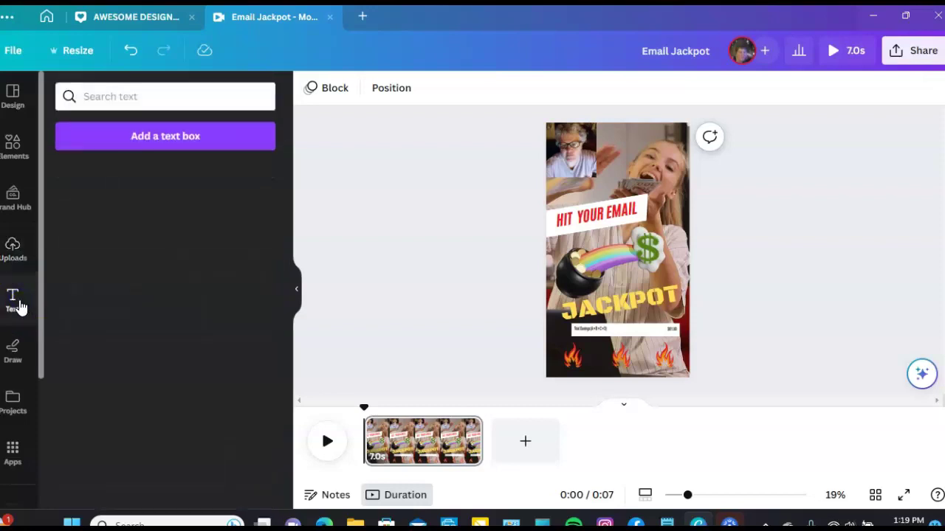
click(201, 146)
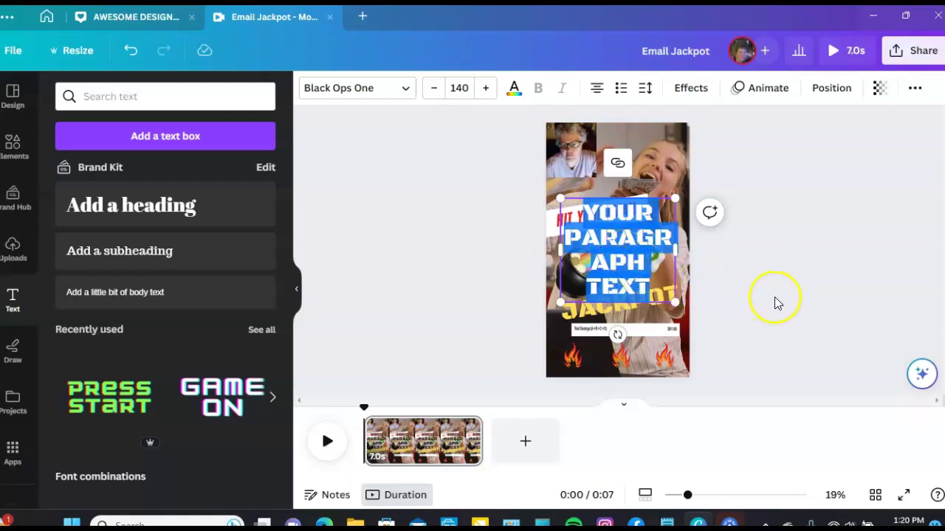
click(750, 264)
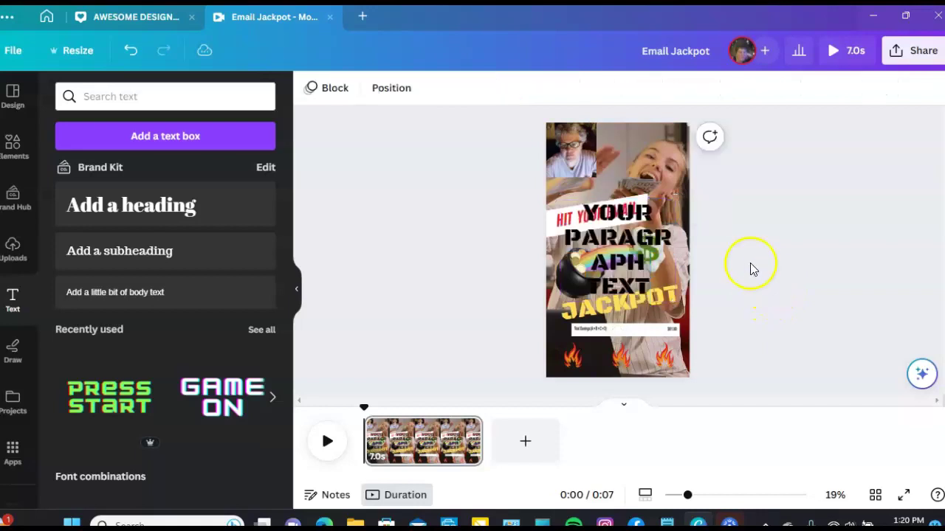
click(635, 243)
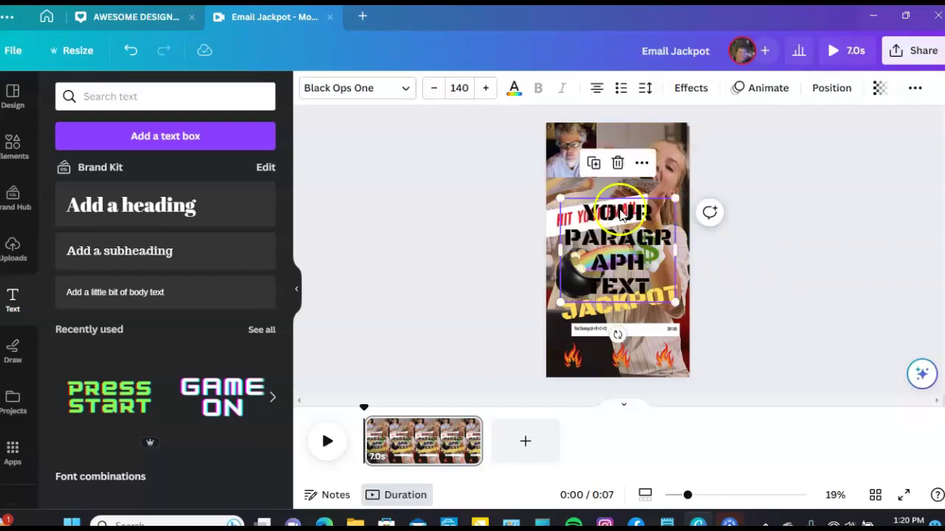
click(614, 165)
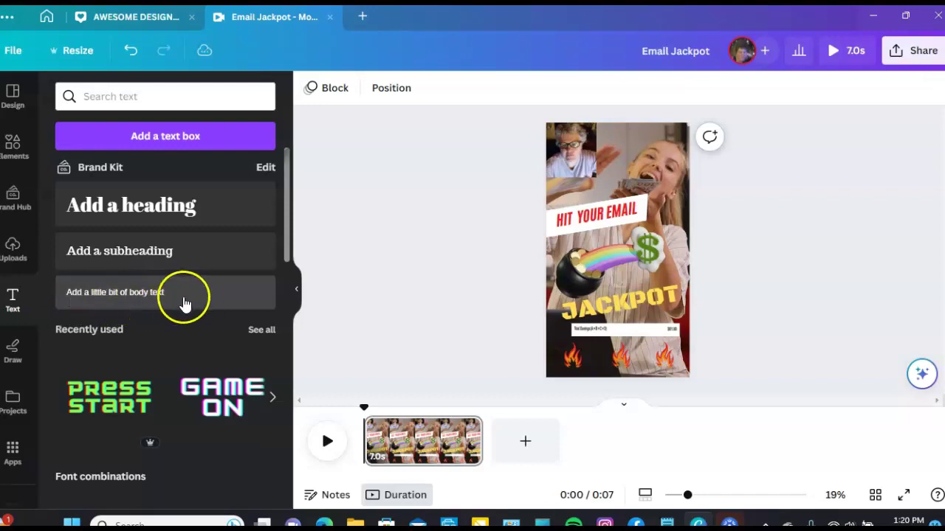
Browse the ready-made font combinations offered among the text options
scroll(213, 311, down, 3)
scroll(214, 324, down, 5)
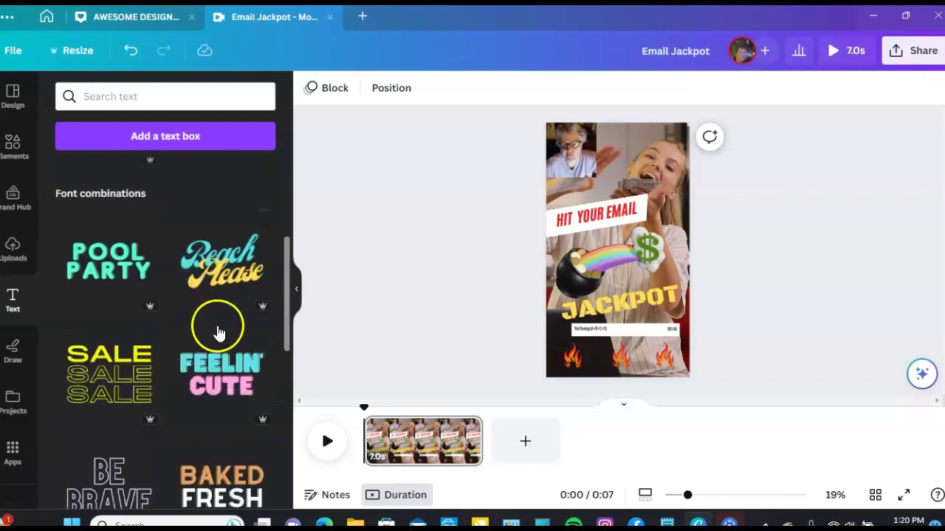
scroll(209, 373, down, 2)
scroll(209, 376, down, 2)
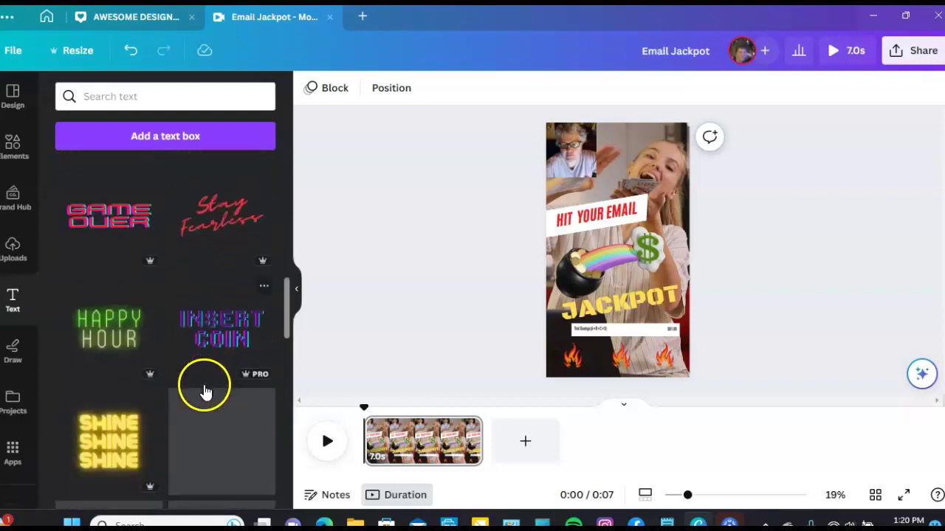
scroll(206, 440, up, 2)
scroll(208, 436, up, 8)
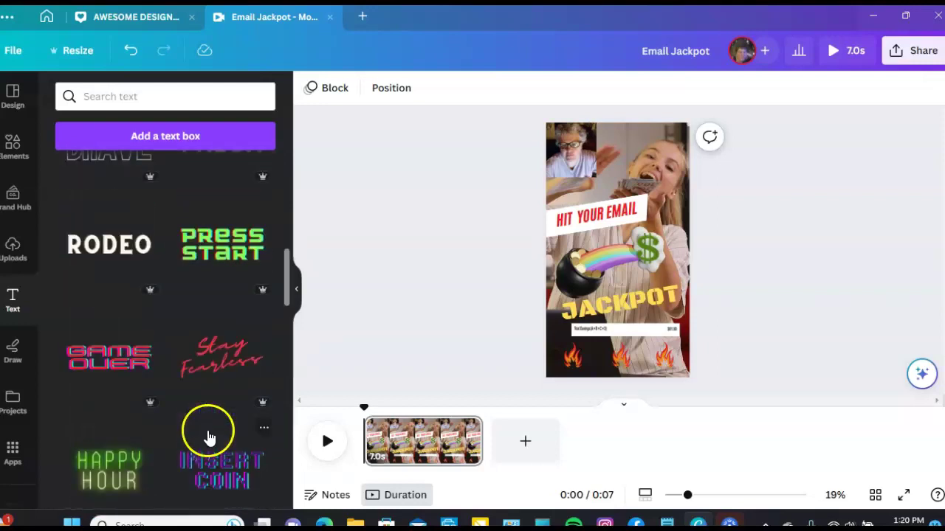
scroll(213, 436, down, 4)
scroll(214, 437, down, 10)
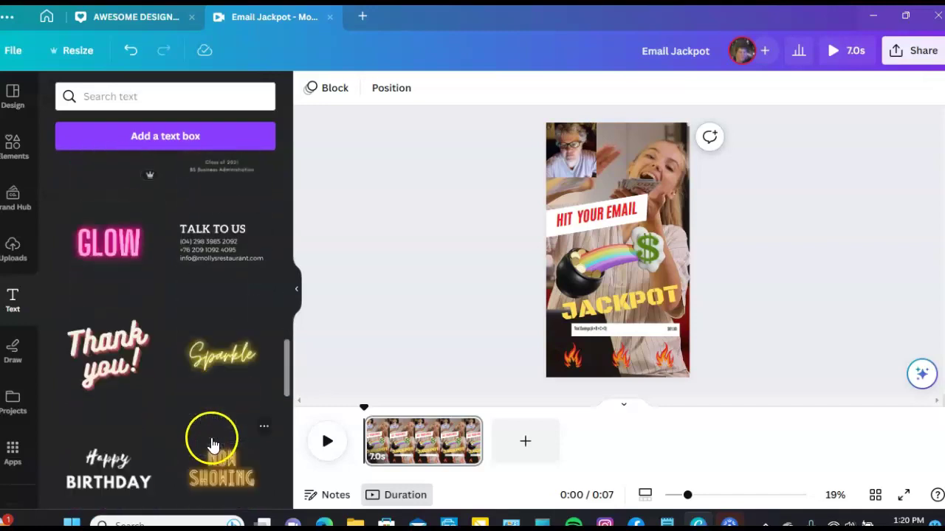
scroll(212, 445, down, 6)
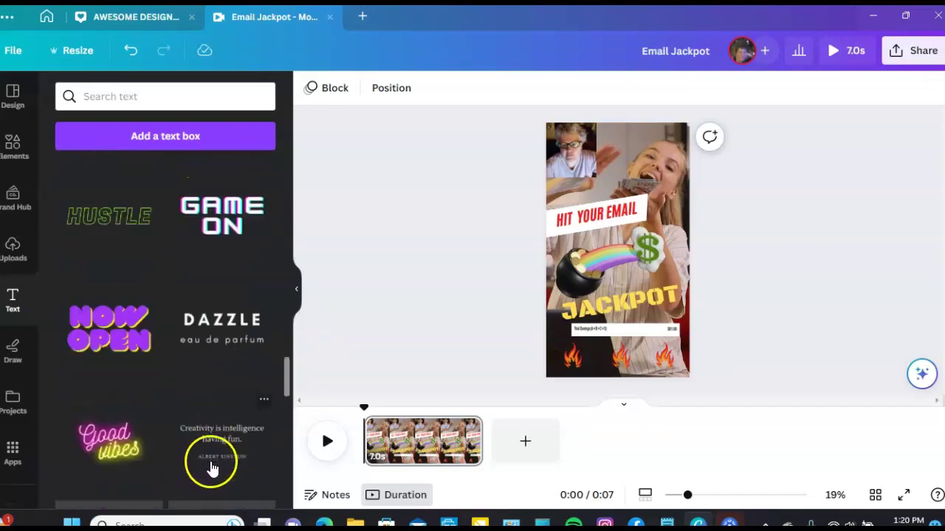
scroll(214, 443, up, 8)
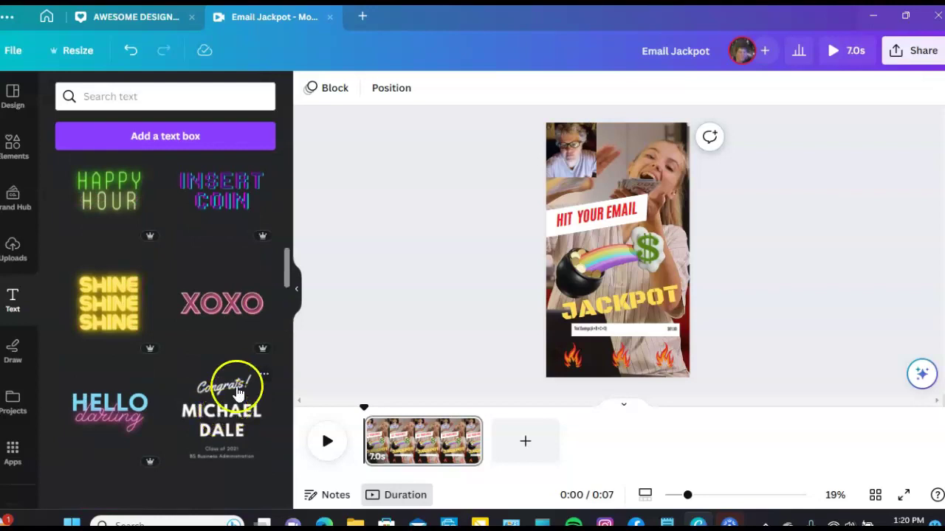
scroll(235, 378, up, 8)
click(236, 358)
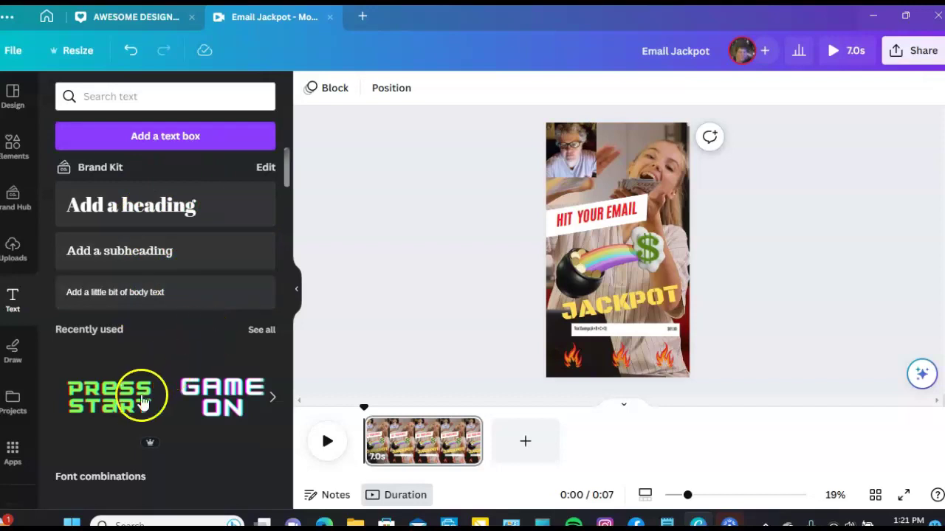
click(18, 369)
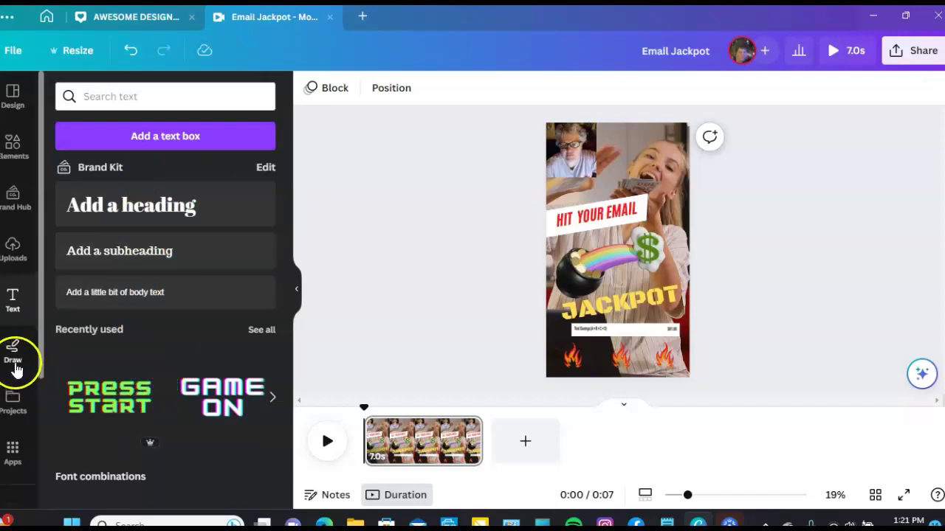
click(18, 369)
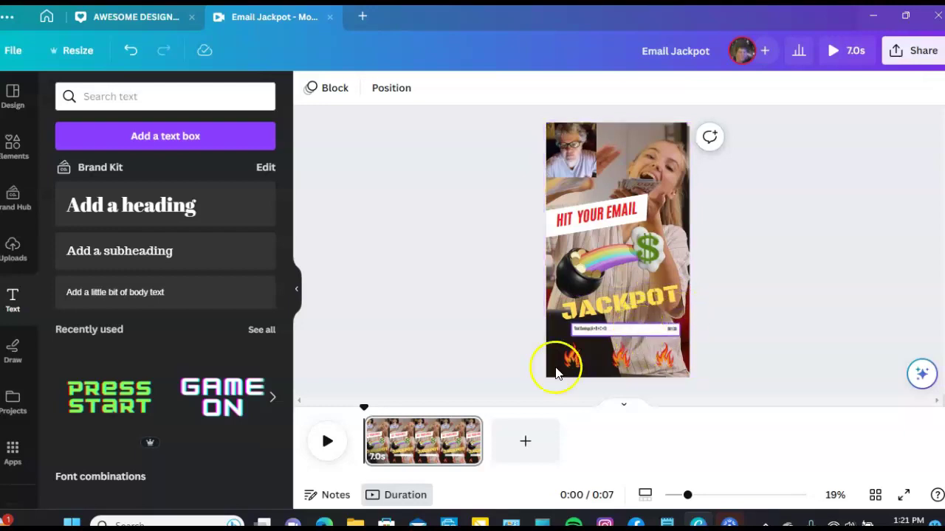
scroll(110, 354, down, 3)
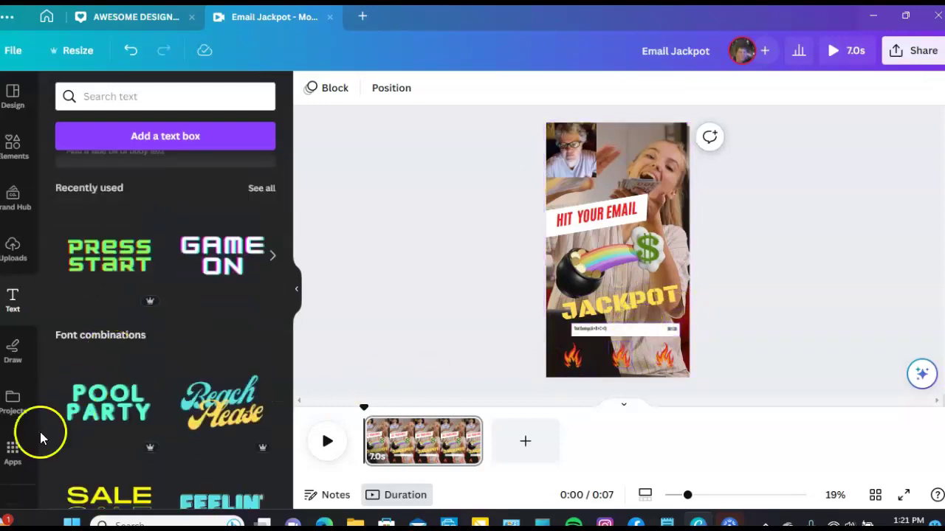
scroll(56, 359, up, 2)
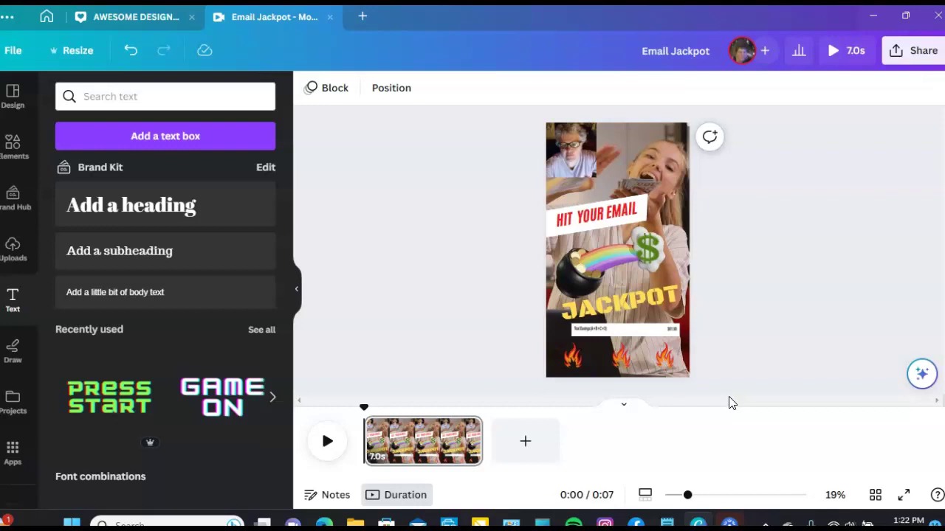
Return to the home page and look over the design categories and suggested formats
click(45, 18)
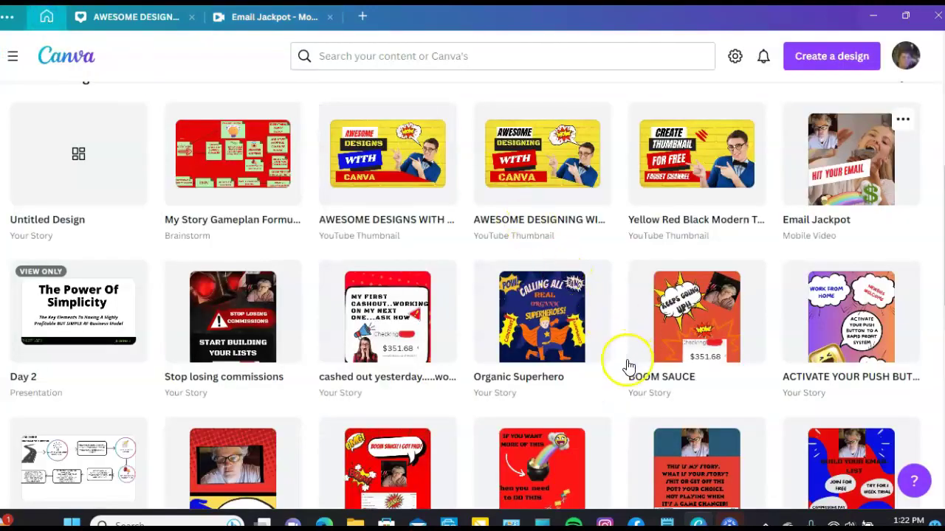
scroll(627, 359, up, 2)
scroll(639, 369, up, 4)
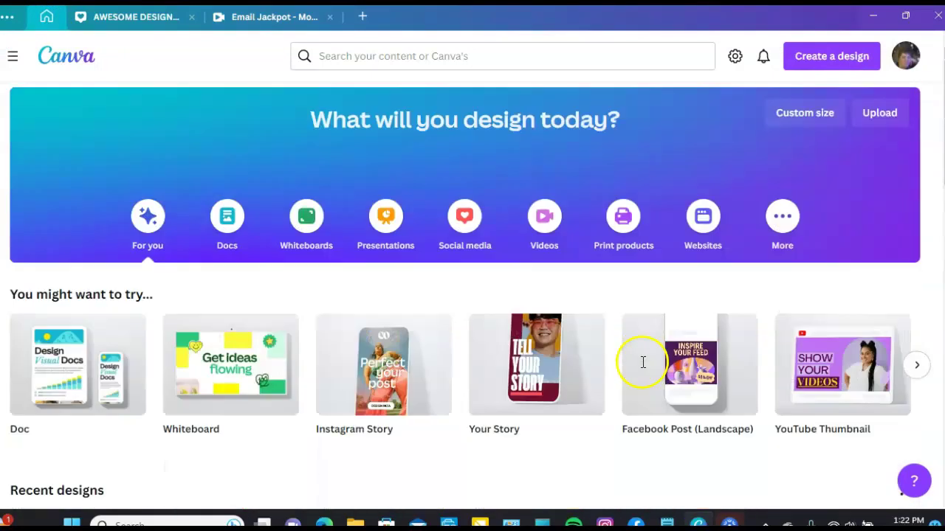
scroll(639, 363, down, 2)
scroll(646, 377, up, 2)
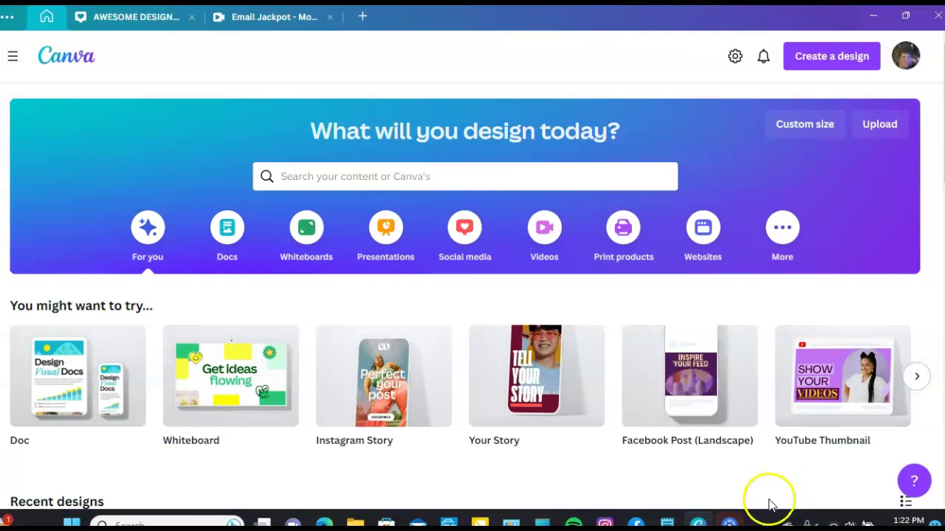
mouse_move(697, 524)
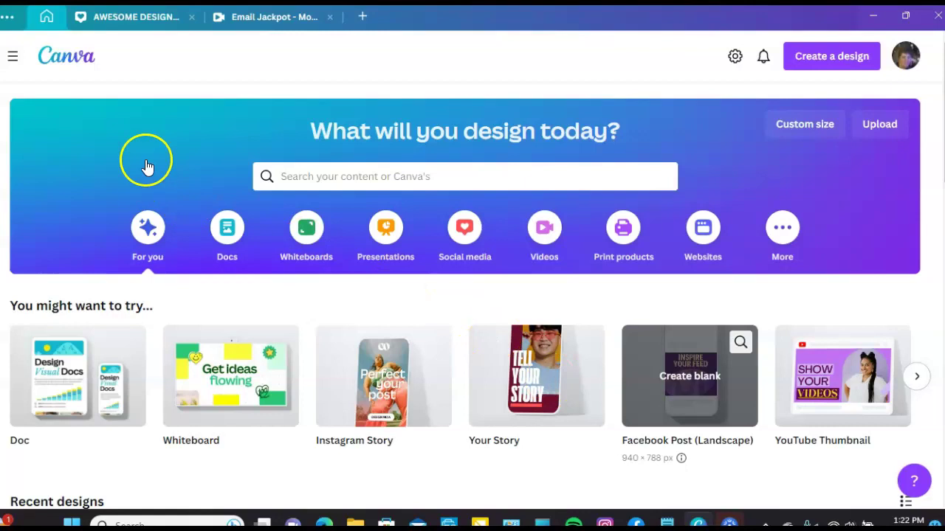
click(107, 109)
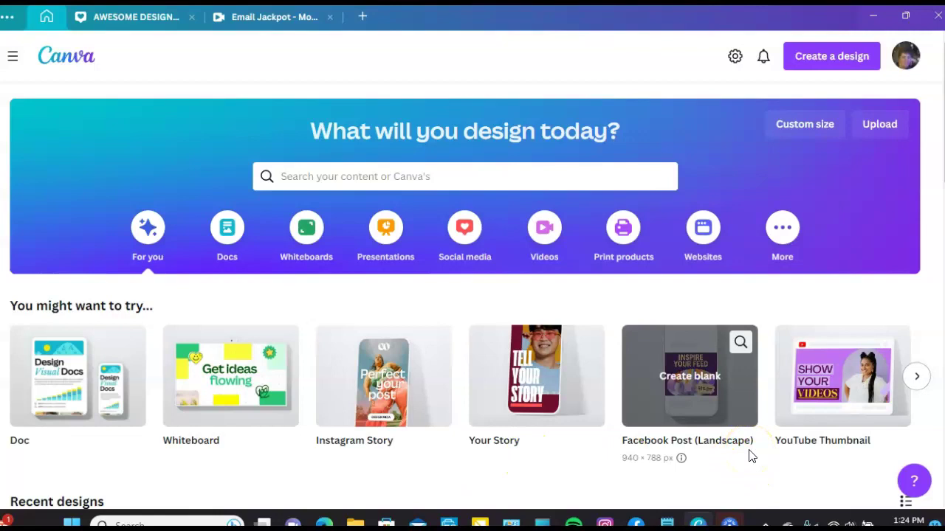
scroll(628, 465, down, 4)
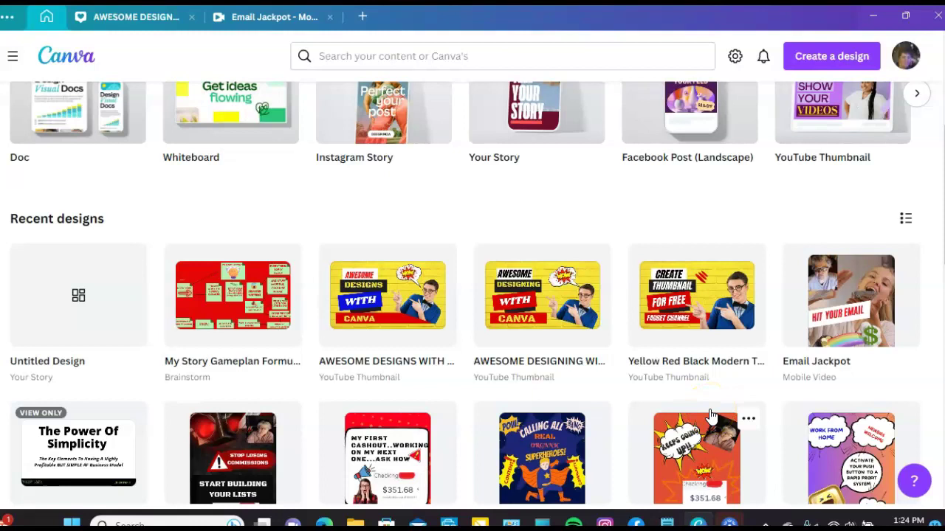
scroll(711, 417, up, 4)
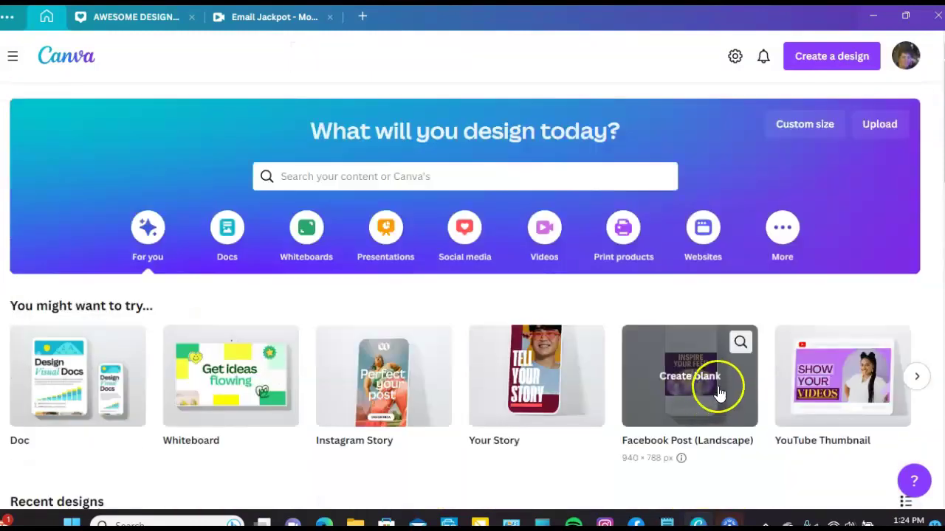
click(719, 391)
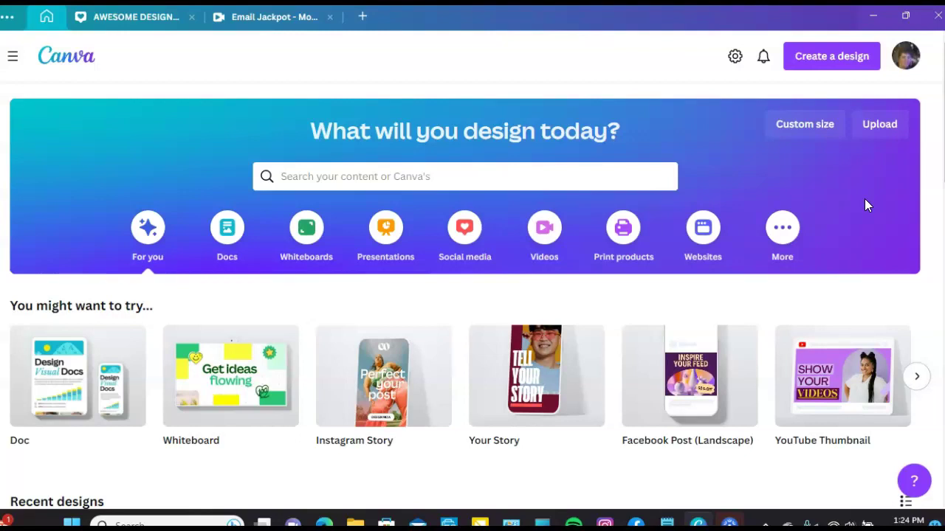
click(879, 224)
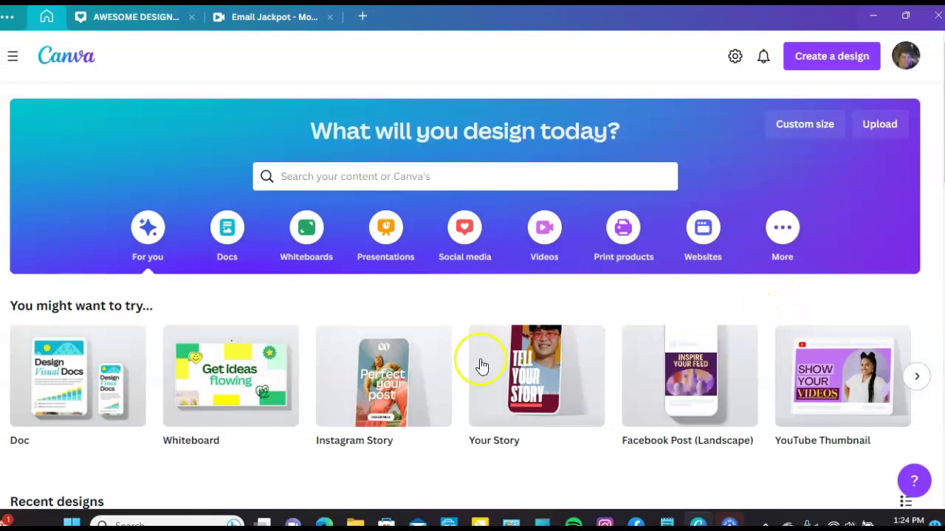
scroll(266, 434, down, 2)
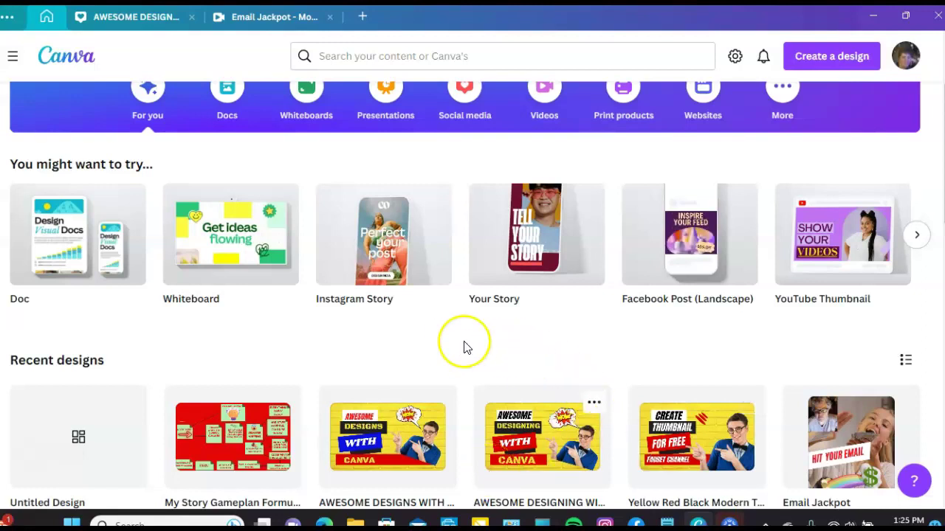
scroll(449, 354, down, 2)
scroll(449, 376, up, 4)
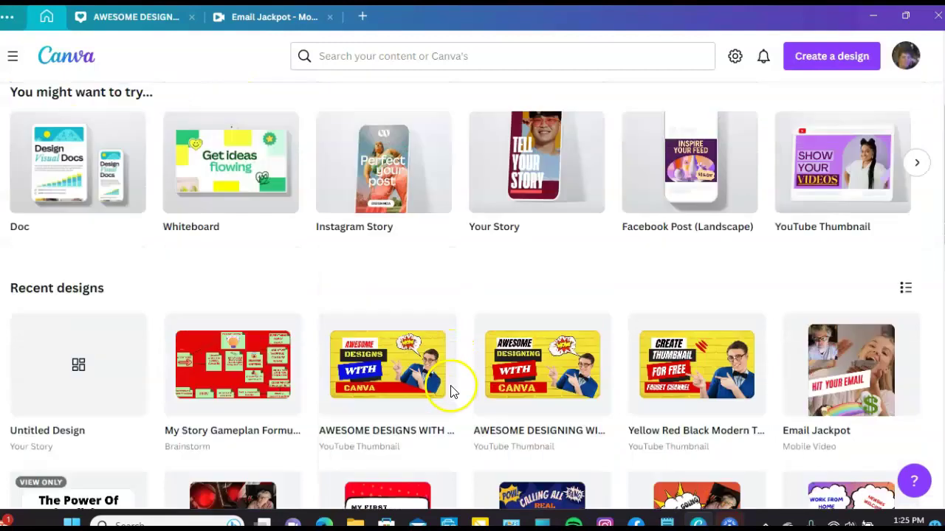